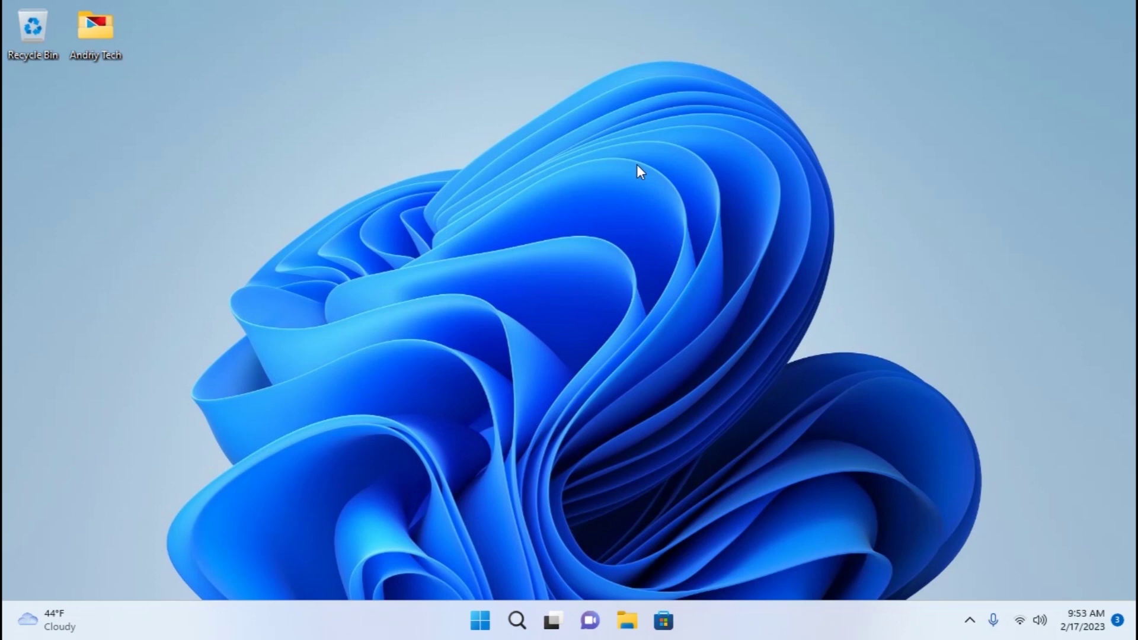
Step: Open the Start menu showing its seven pinned apps
click(481, 620)
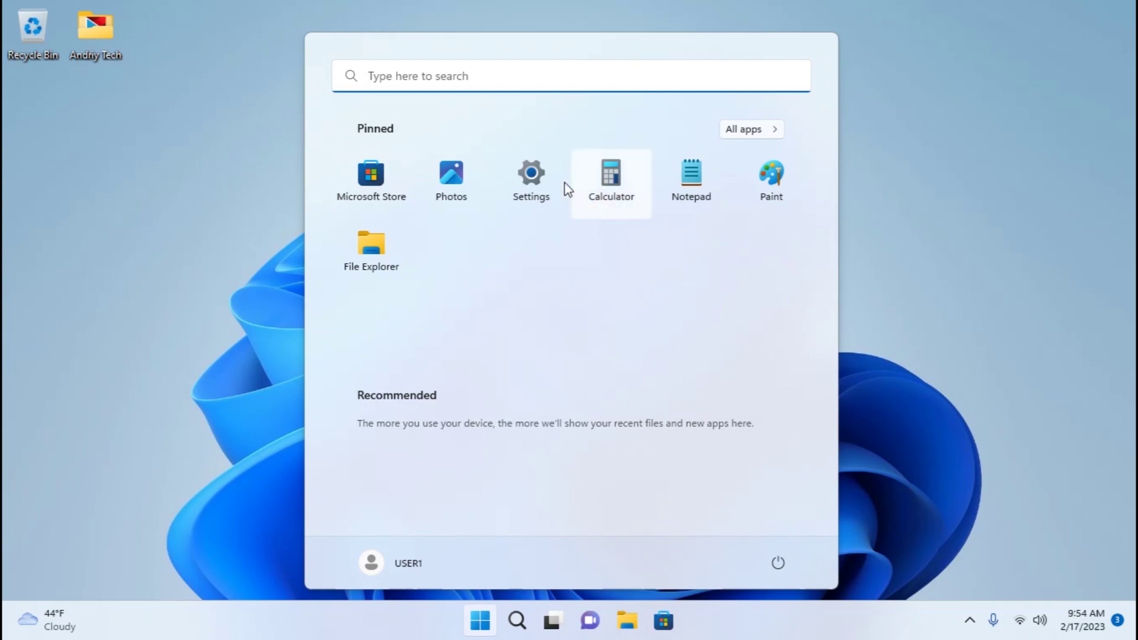
Step: In Settings, check Windows Update, then go to Privacy & security › Windows Security
click(537, 180)
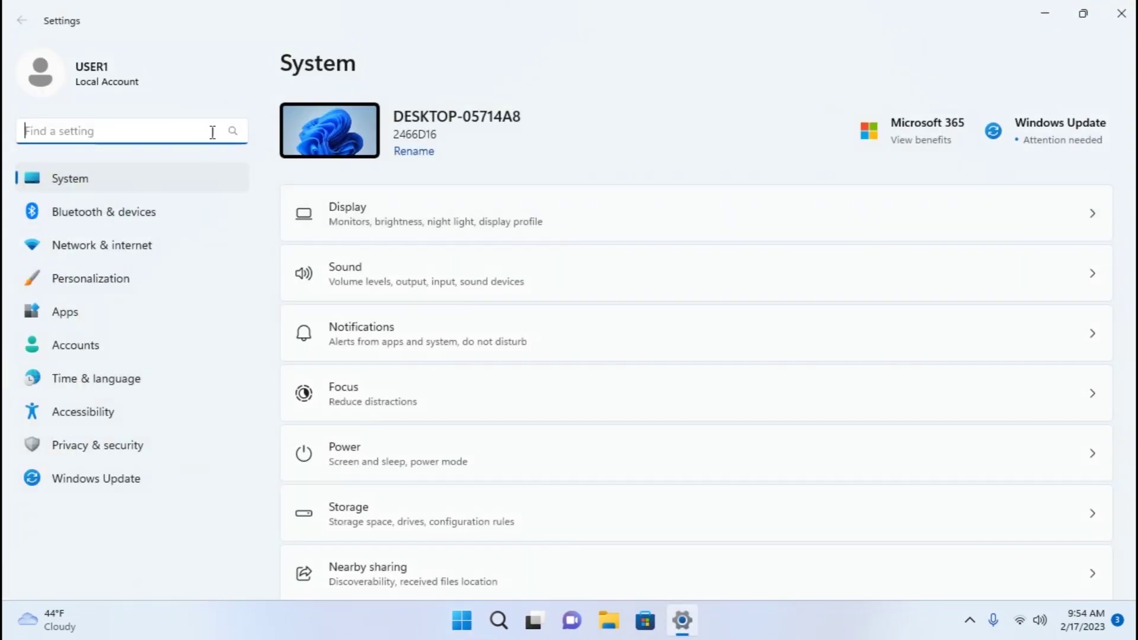
click(95, 480)
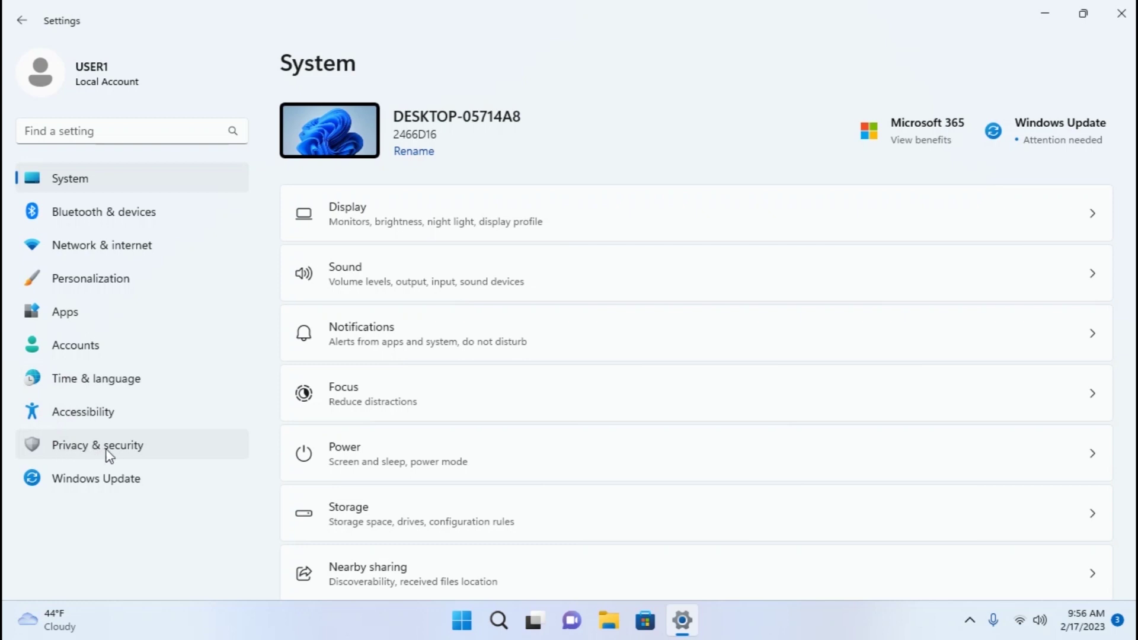
click(121, 452)
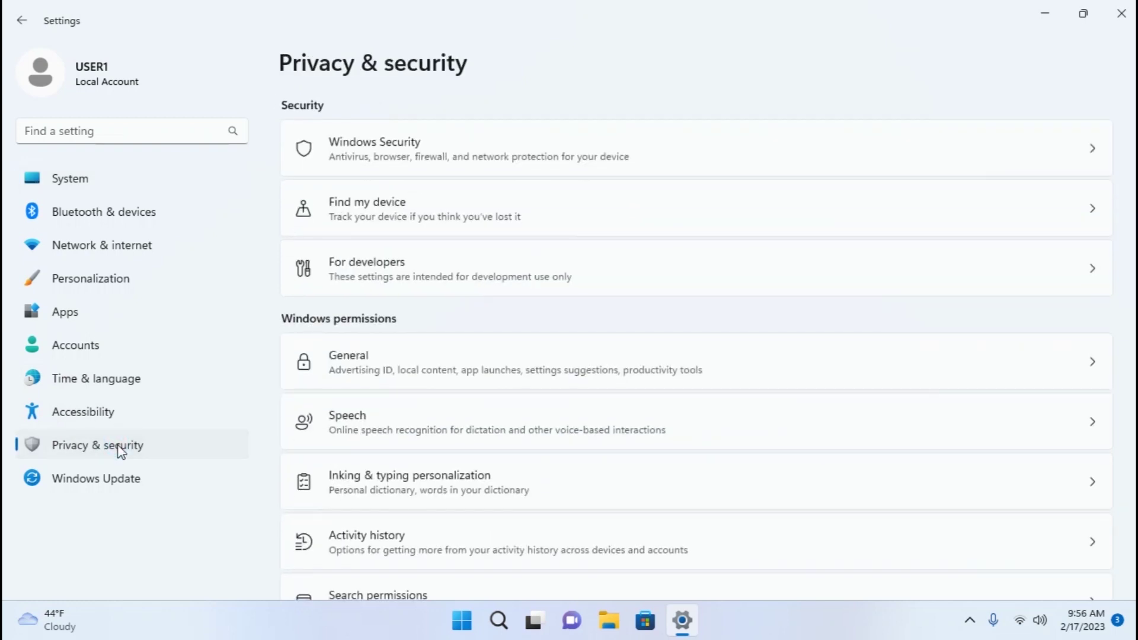
click(1094, 155)
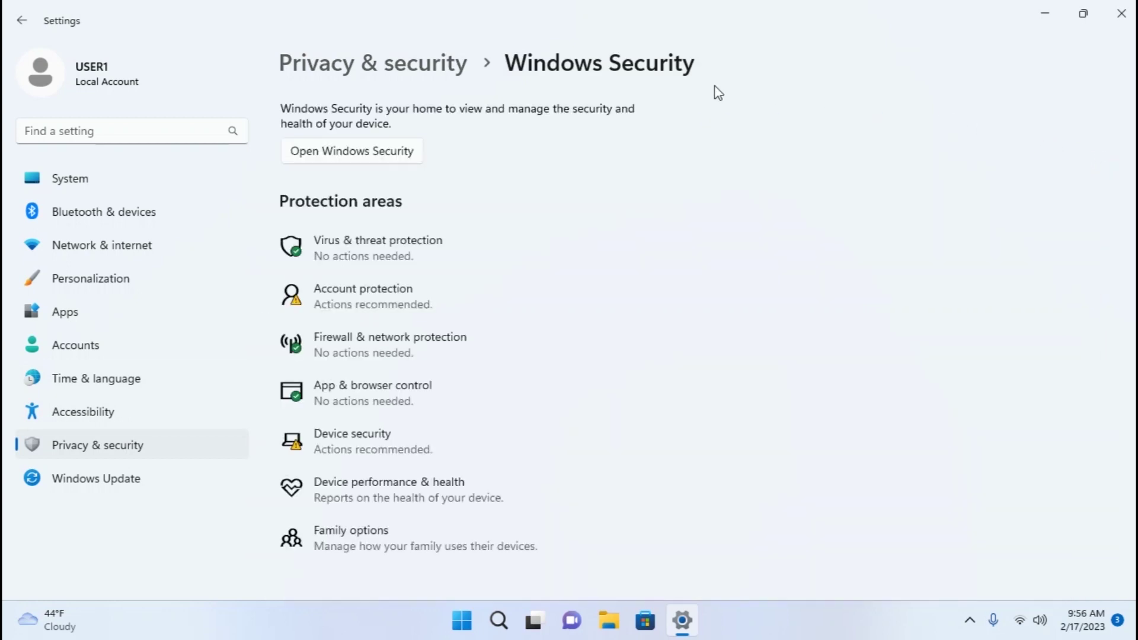
Step: Review the Virus & threat protection settings, all toggled On, then close Windows Security and Settings
click(334, 253)
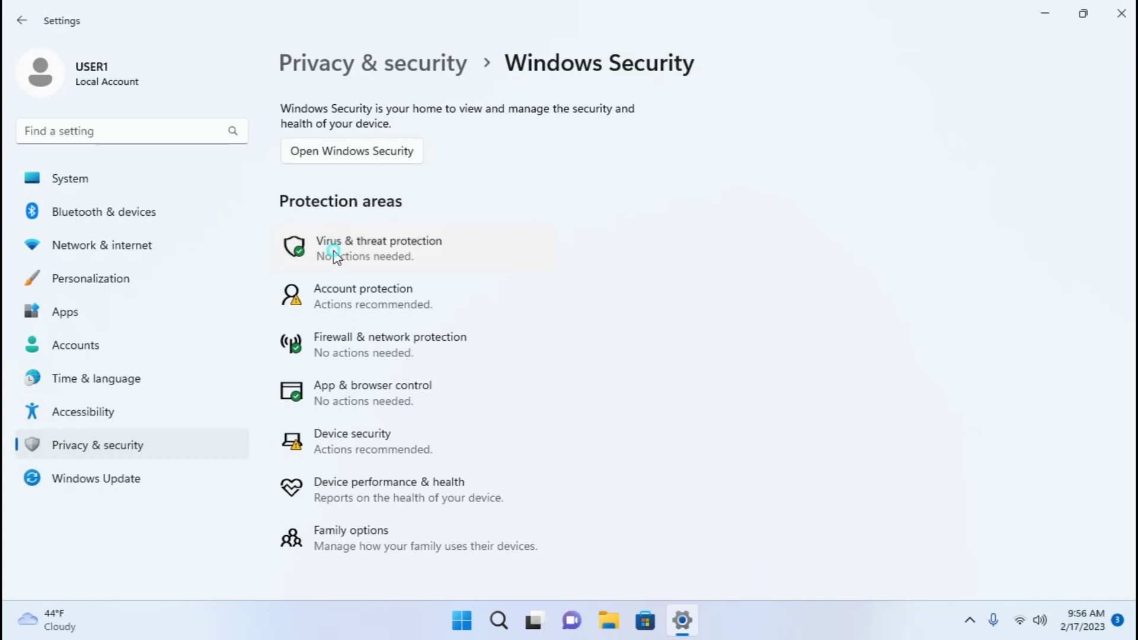
scroll(386, 190, down, 3)
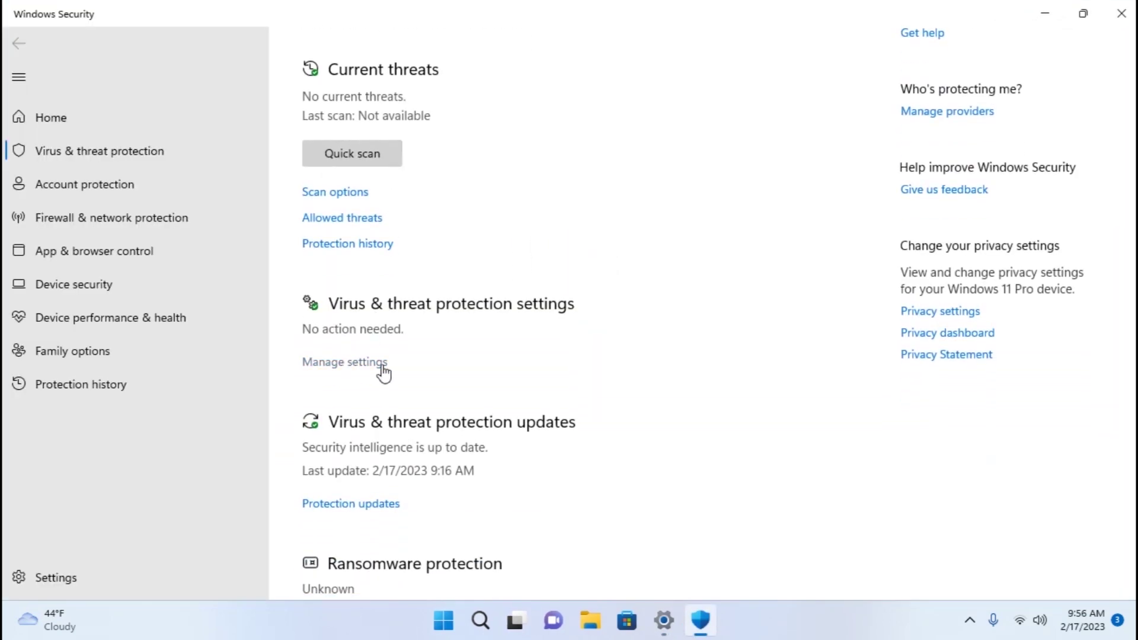
click(362, 368)
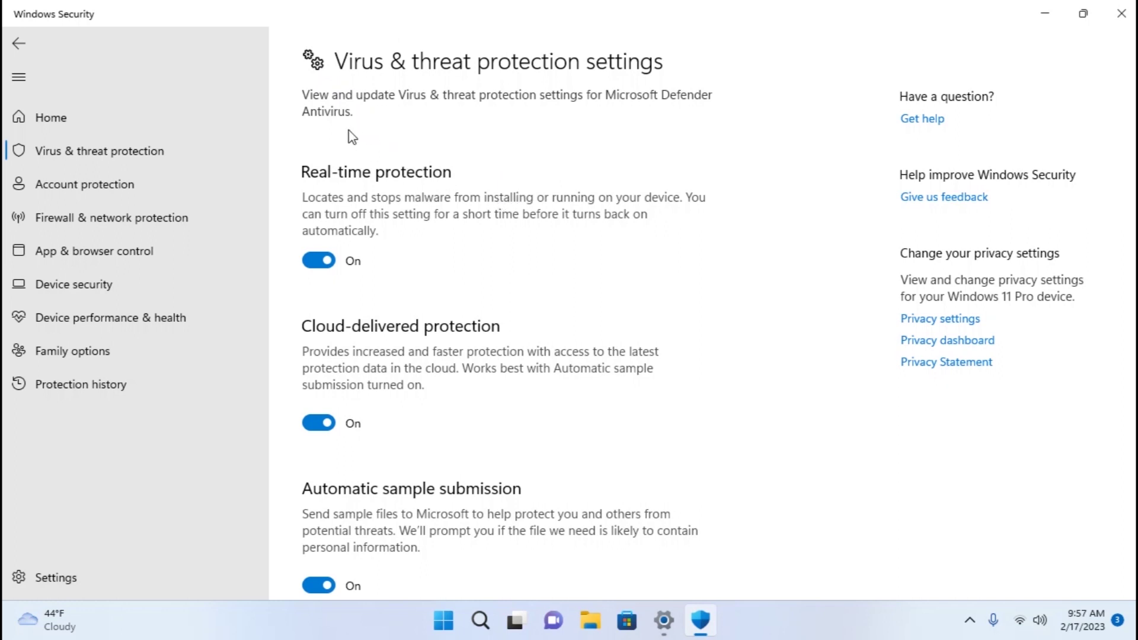
scroll(367, 160, down, 3)
scroll(381, 178, up, 2)
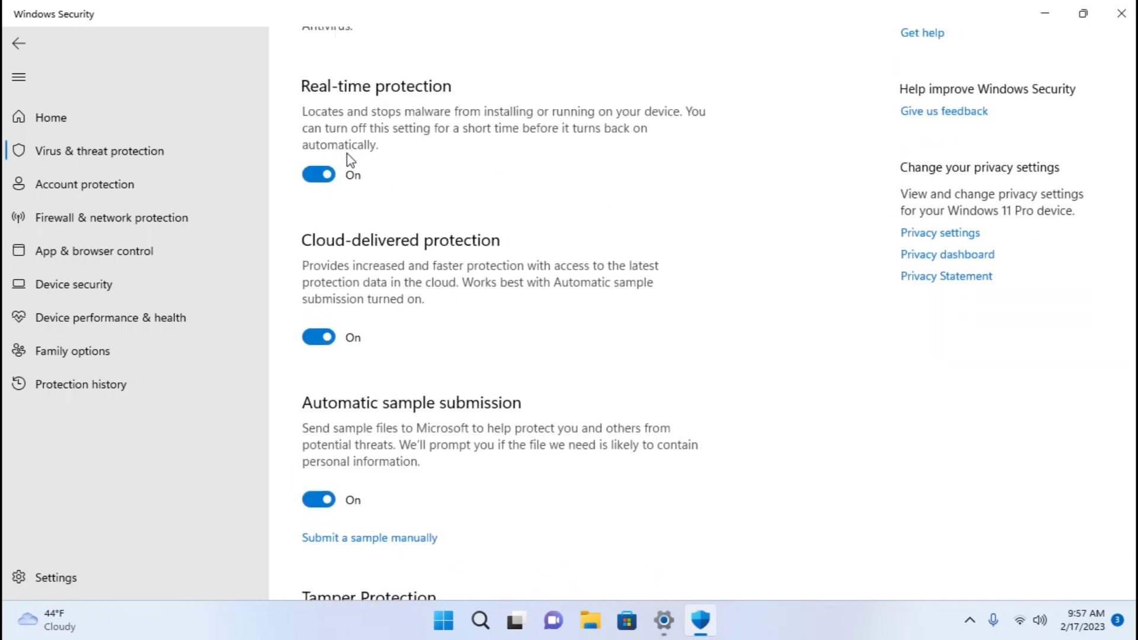
scroll(329, 191, down, 7)
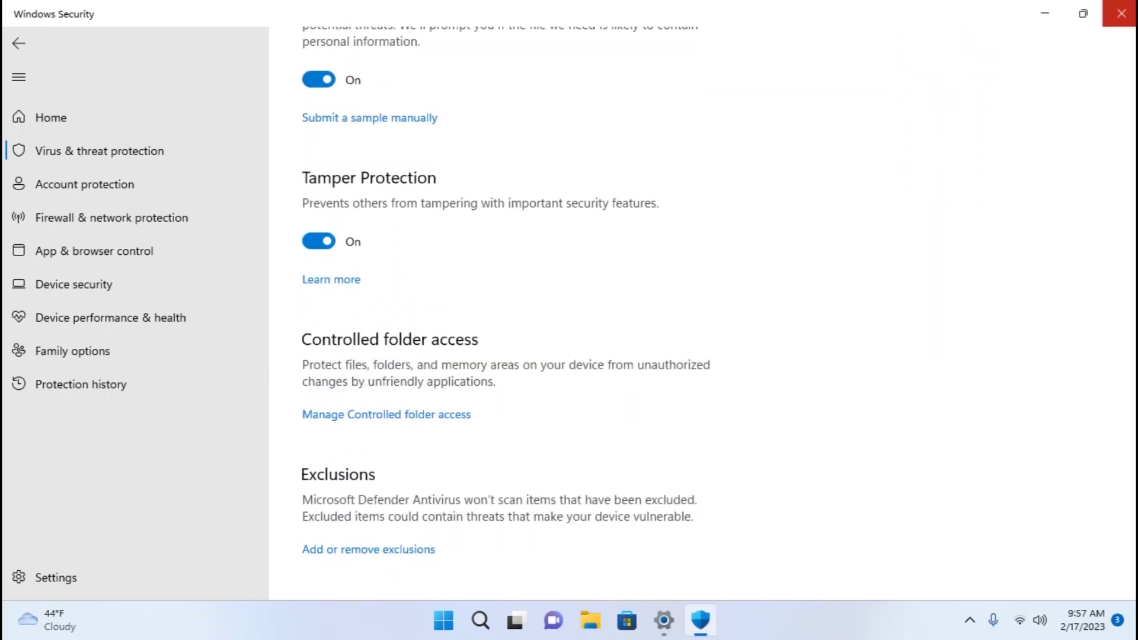
click(1122, 13)
click(1122, 13)
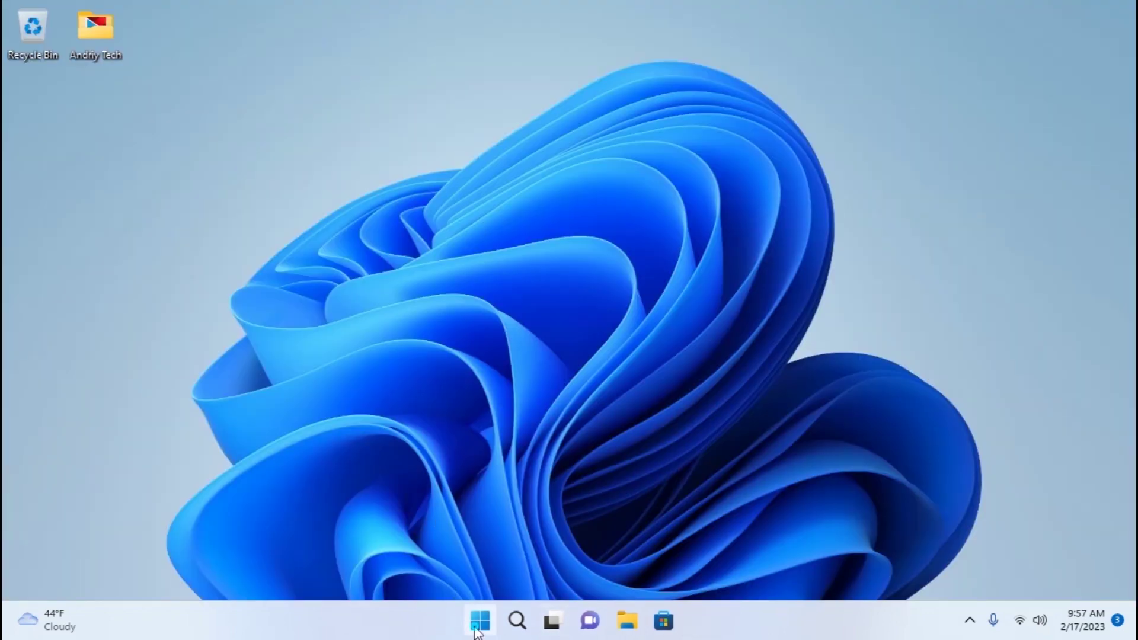
Step: Open the Start menu again to reach the Microsoft Store tile
click(479, 627)
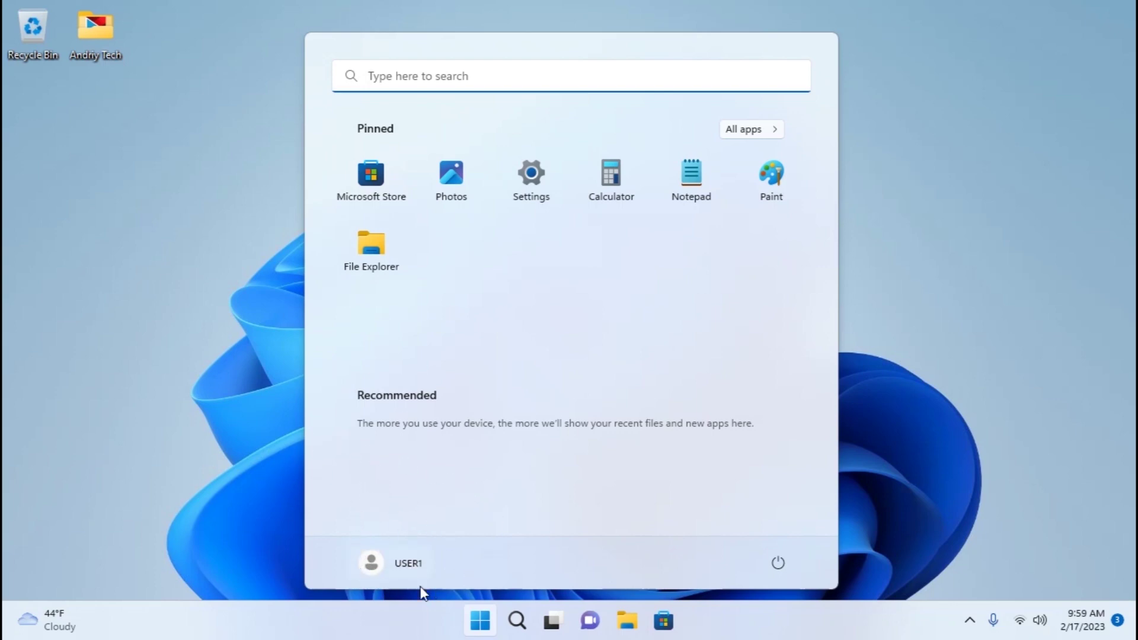
Step: Launch Microsoft Store maximized, search 'browser', and browse results like Edge, Brave and Opera
click(369, 181)
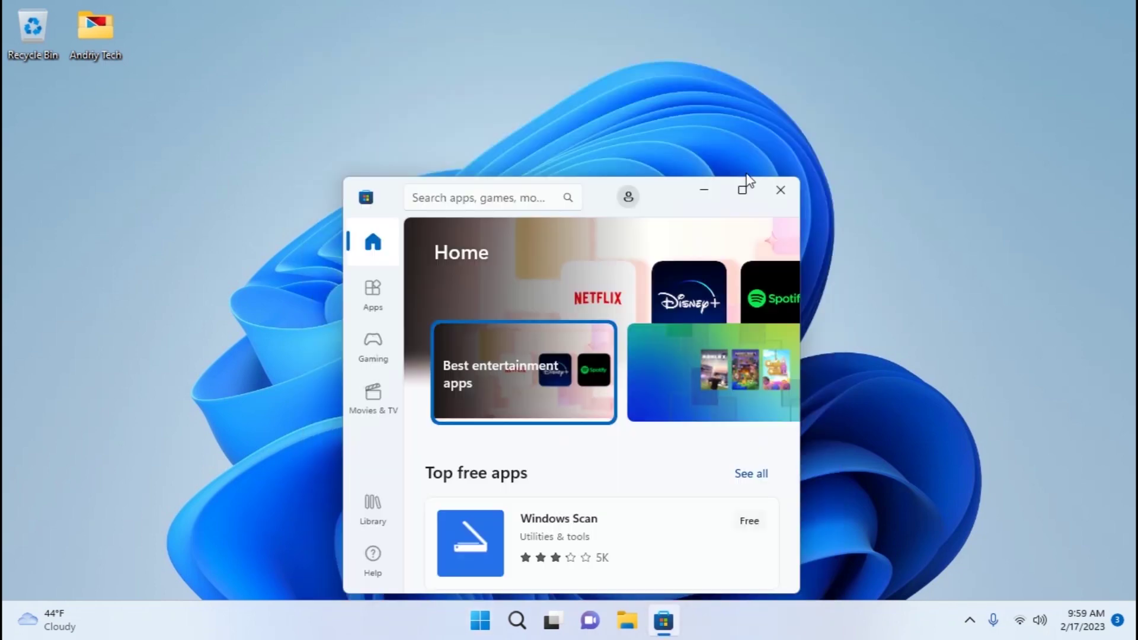
click(744, 188)
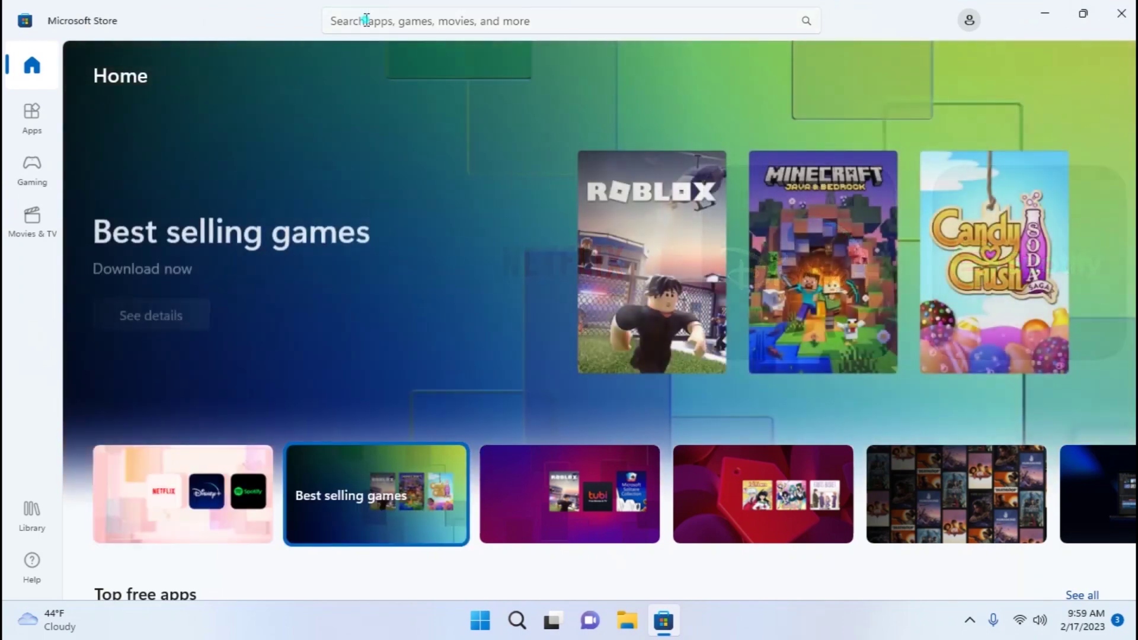
click(367, 20)
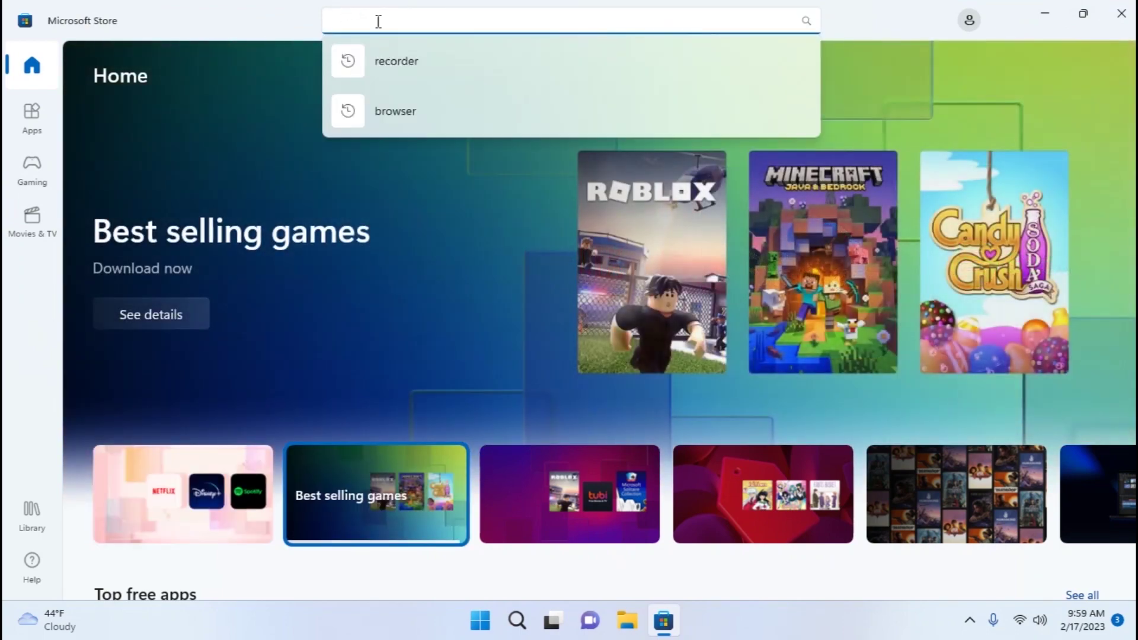
text(browser)
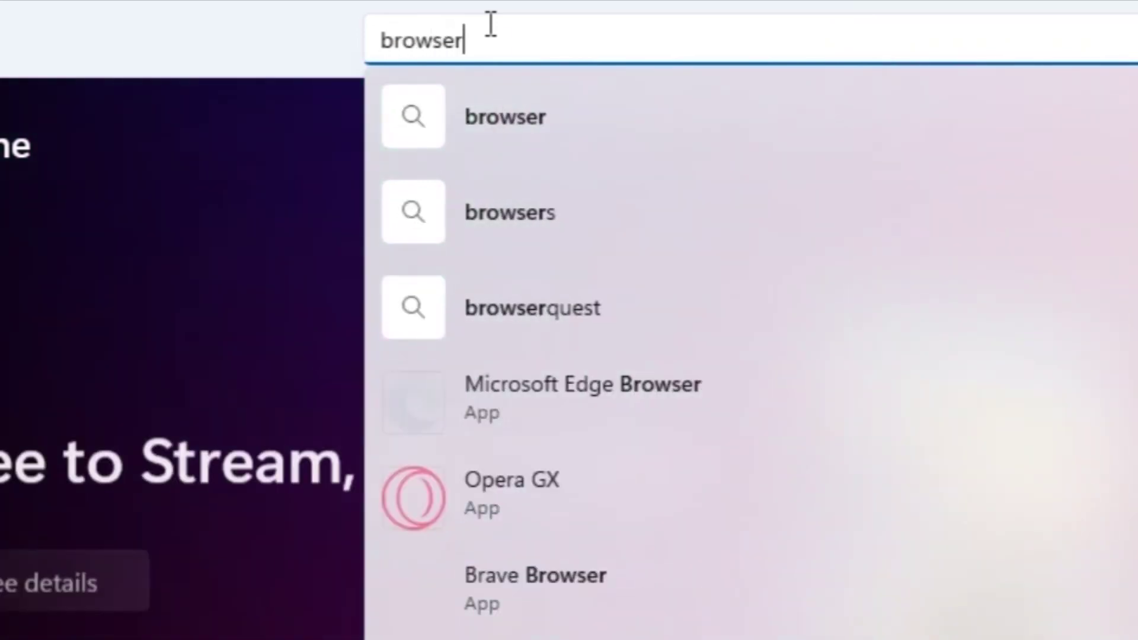
key(Return)
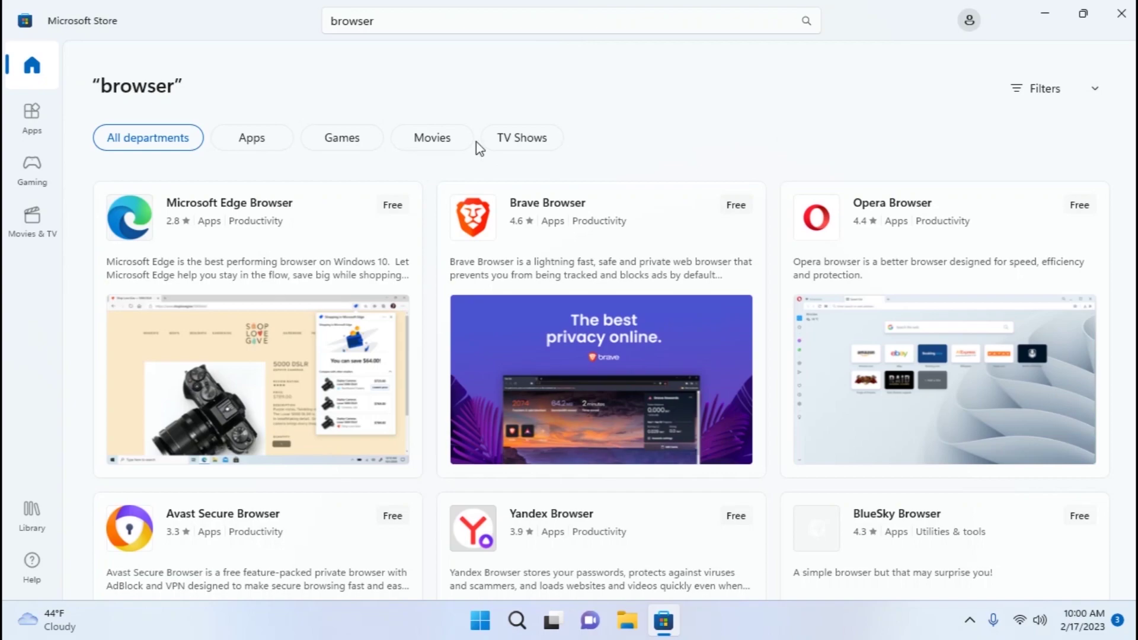
scroll(540, 231, down, 5)
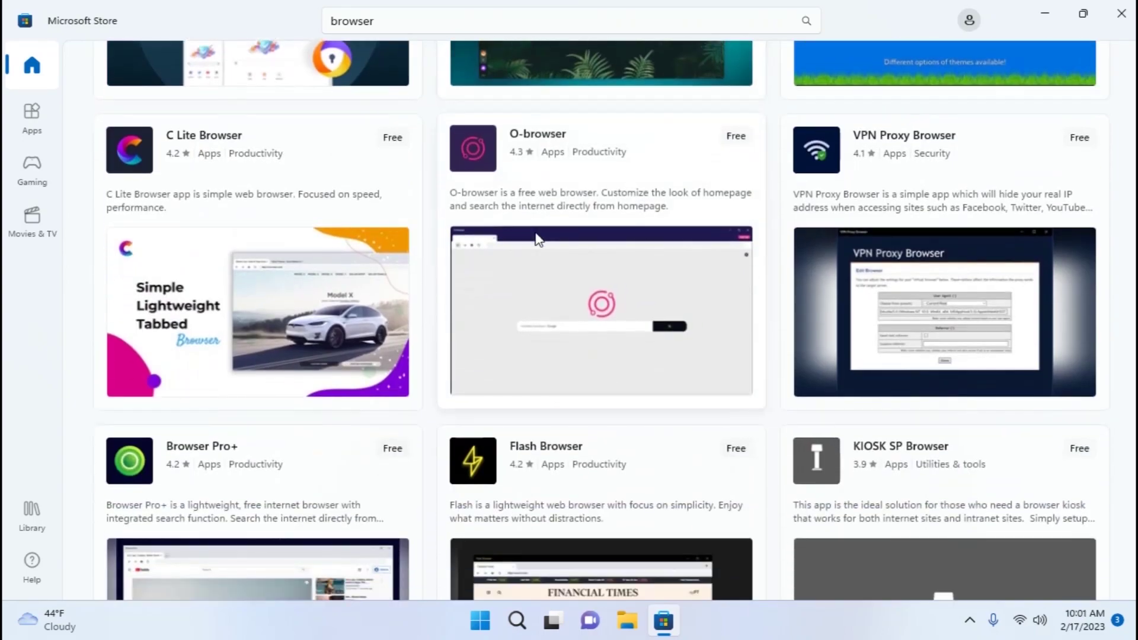
scroll(536, 239, down, 5)
scroll(574, 364, up, 15)
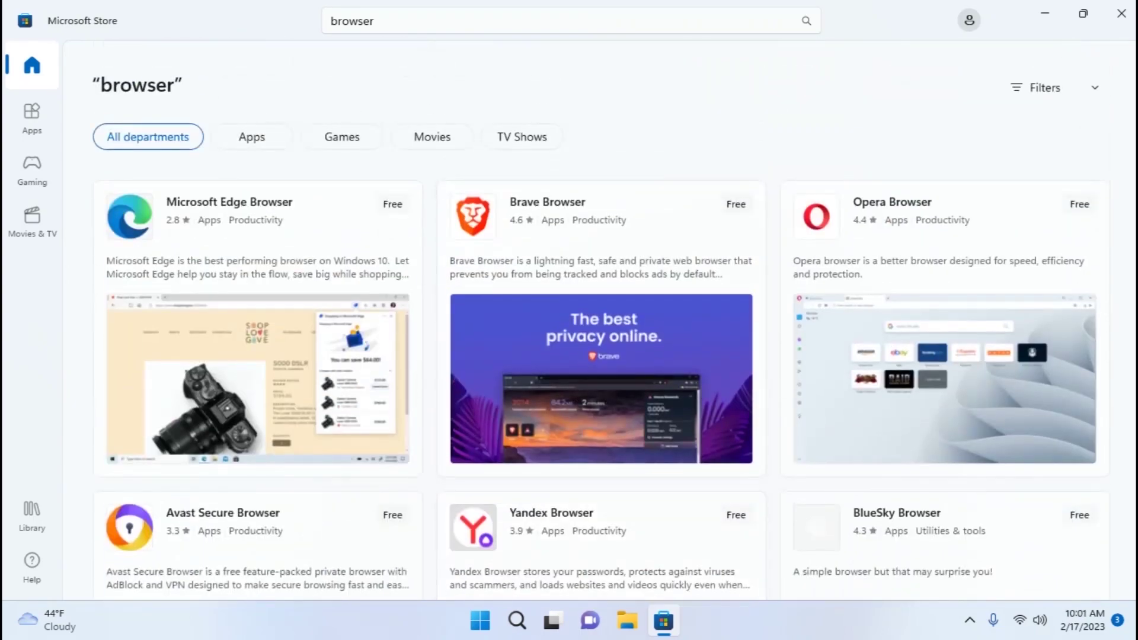
scroll(561, 236, down, 15)
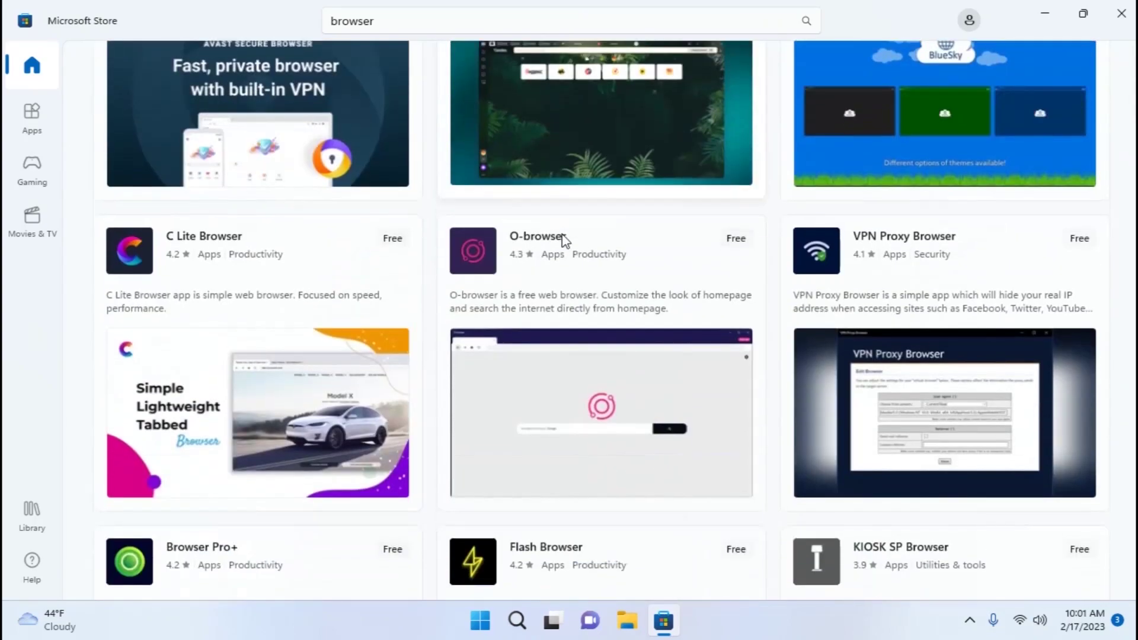
scroll(569, 241, down, 8)
scroll(581, 228, up, 20)
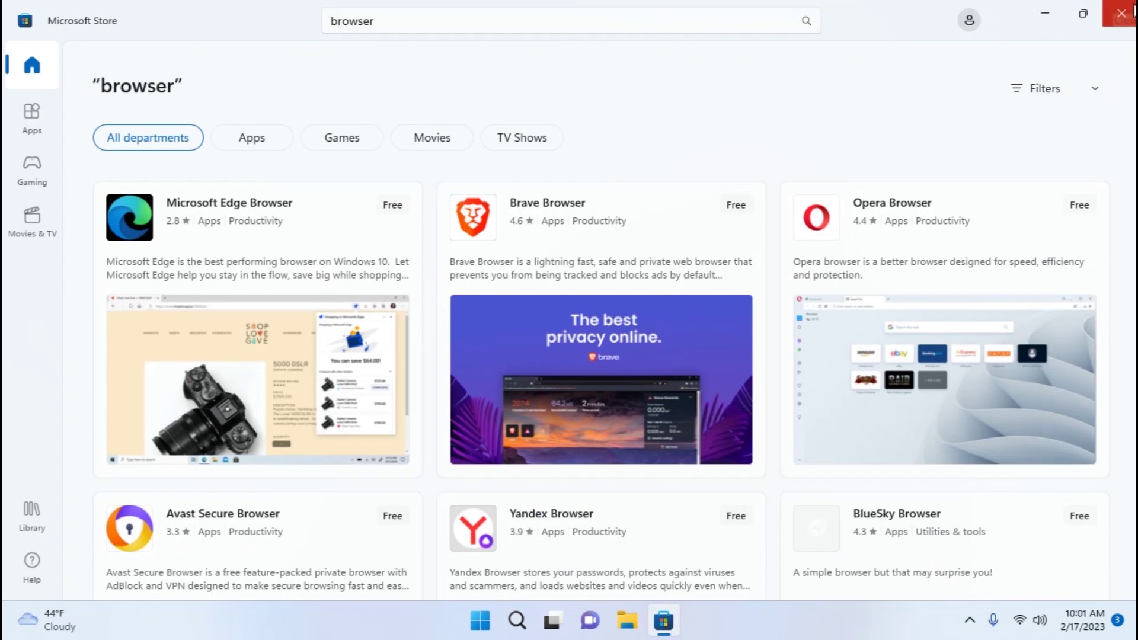
Step: Copy 'winget install Google.Chrome' from the desktop folder's command file, then close Notepad and the folder
click(1129, 13)
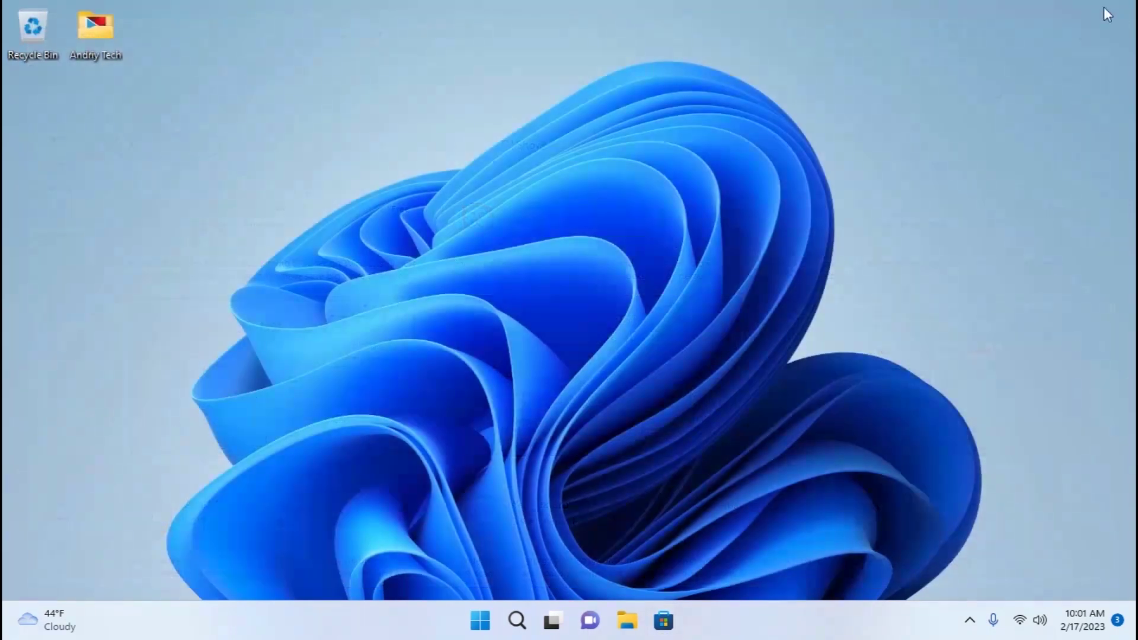
double_click(106, 27)
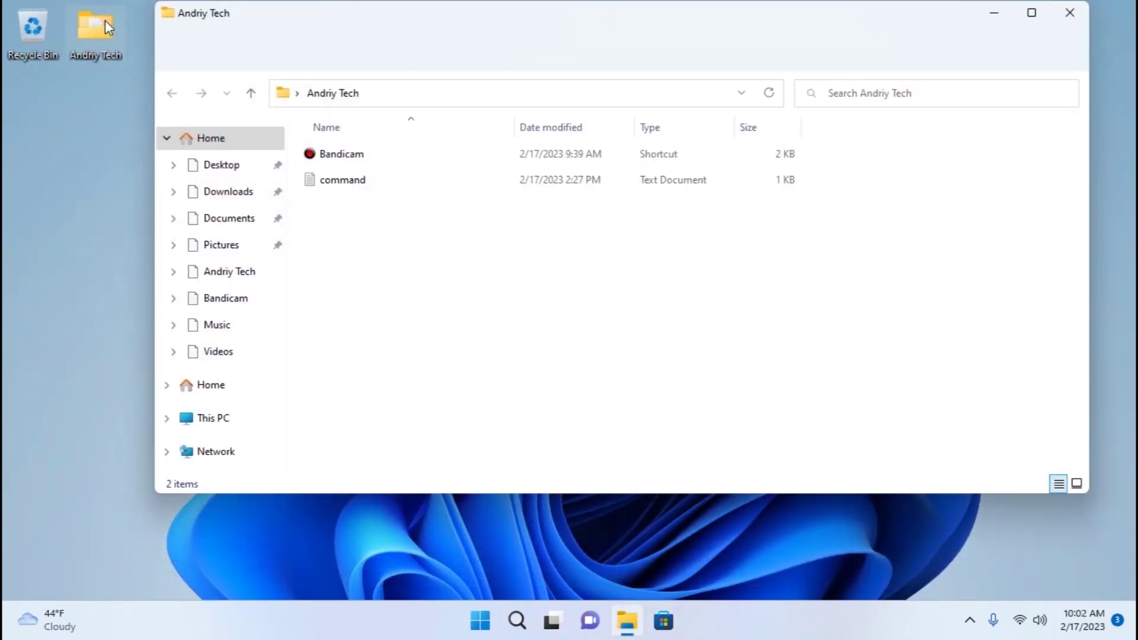
click(390, 188)
double_click(392, 188)
key(ctrl+a)
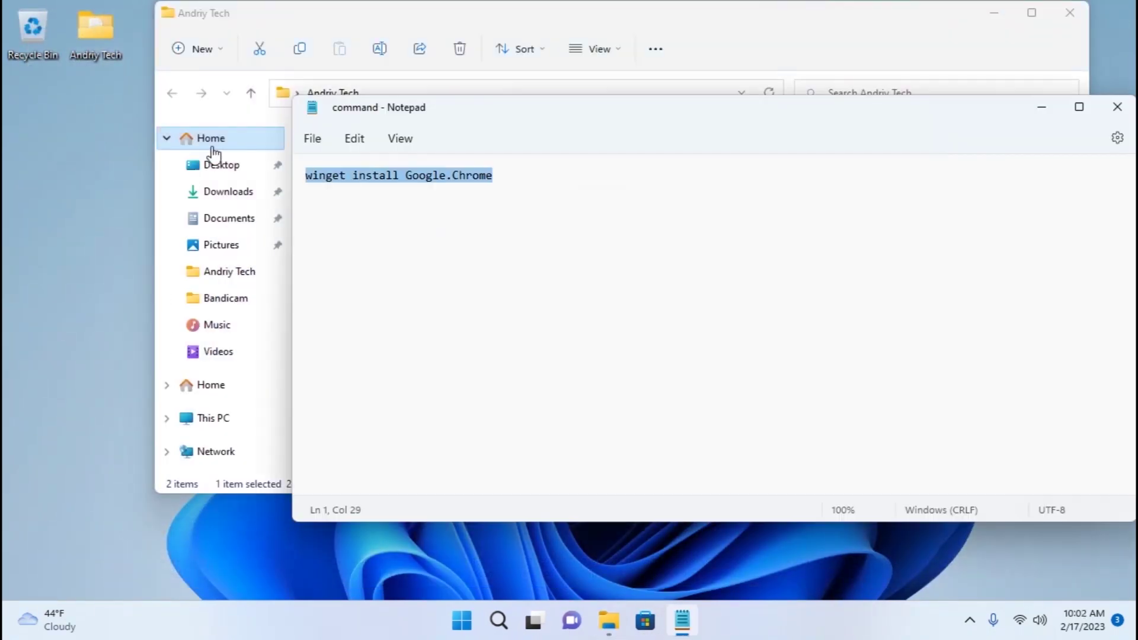
right_click(382, 178)
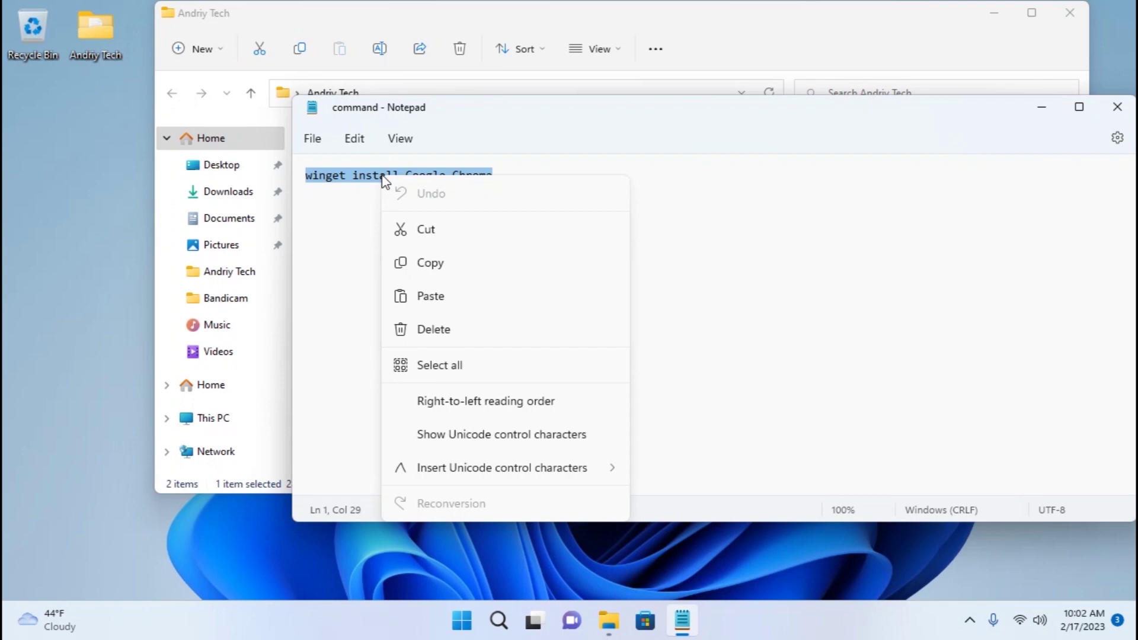
click(444, 262)
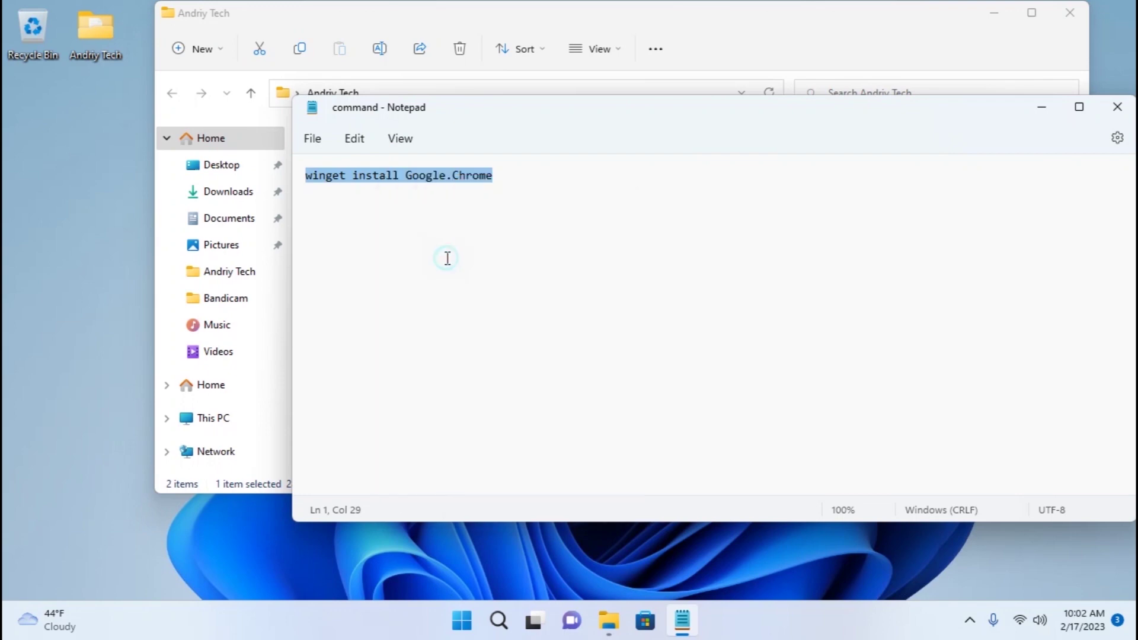
click(1116, 109)
click(1070, 12)
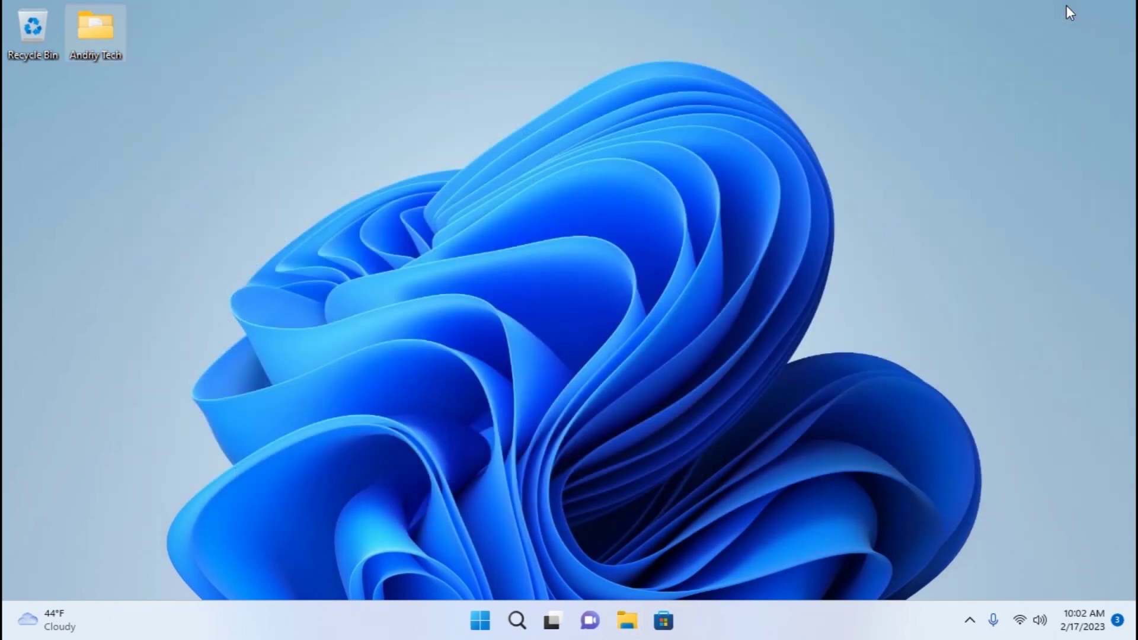
Step: Run winget install Google.Chrome in Windows Terminal until installed, then exit the terminal
click(517, 620)
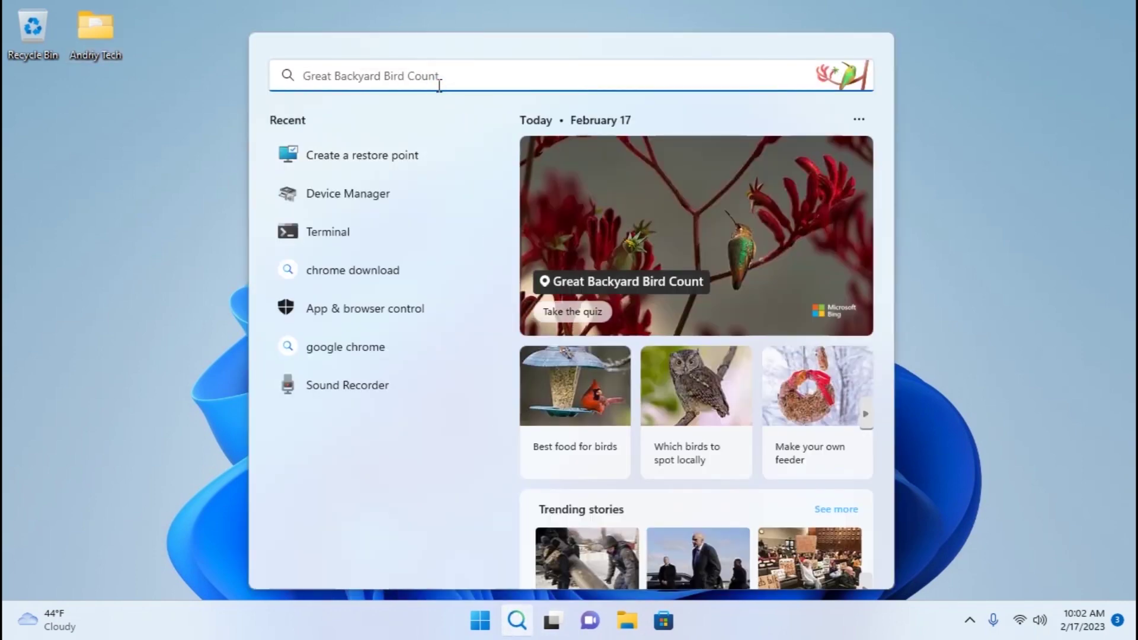
text(term)
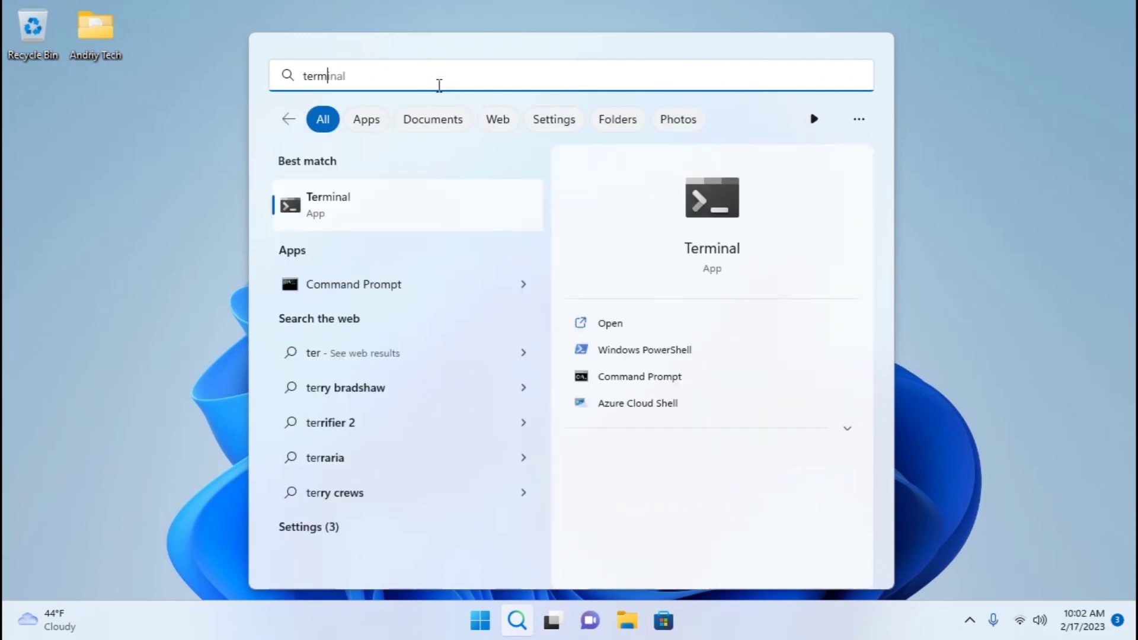
text(inal)
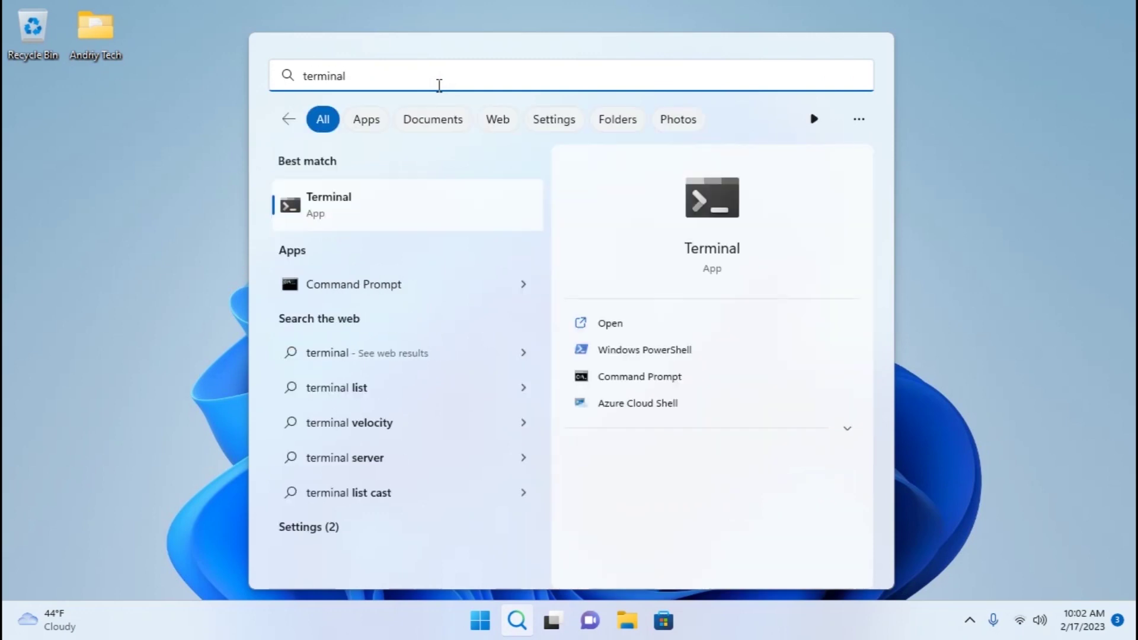
click(370, 206)
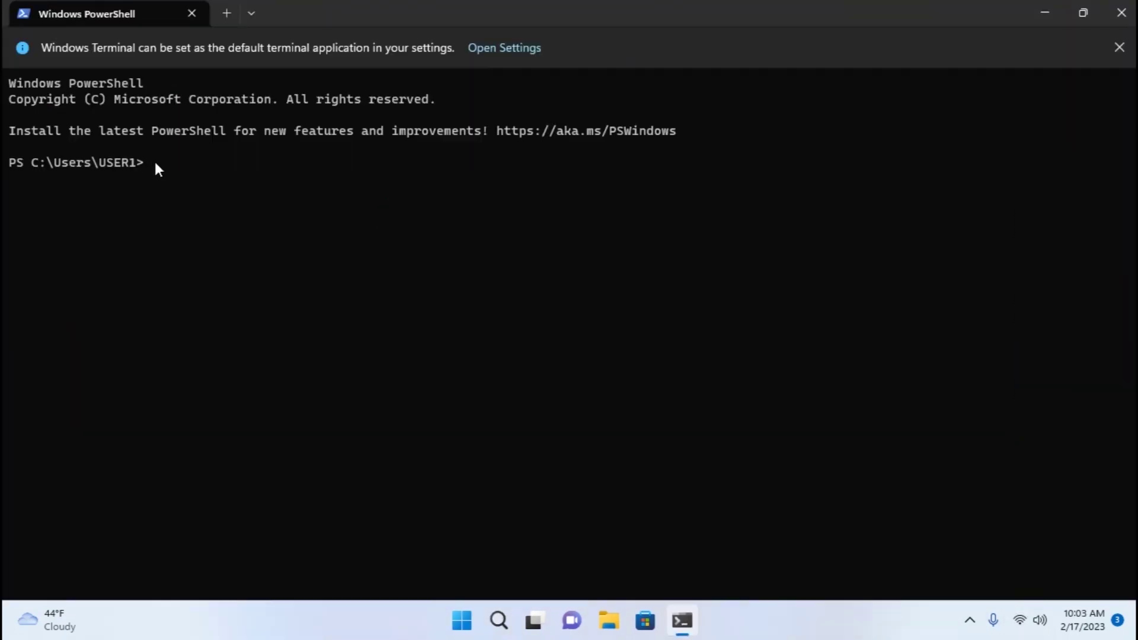
text(winget install Google.Chrome)
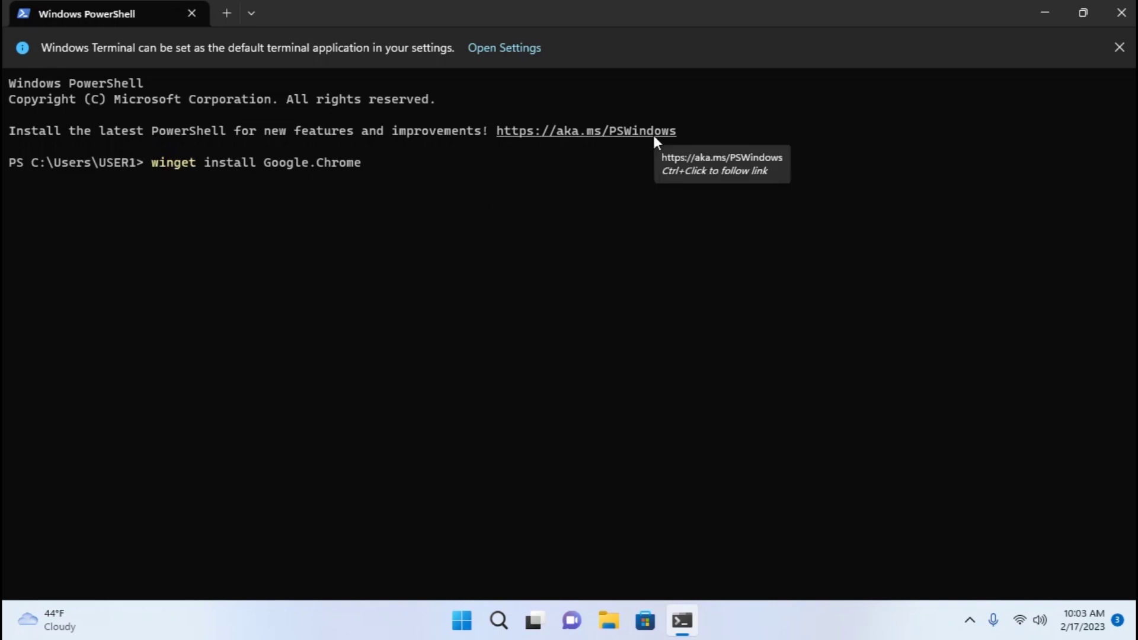
key(Return)
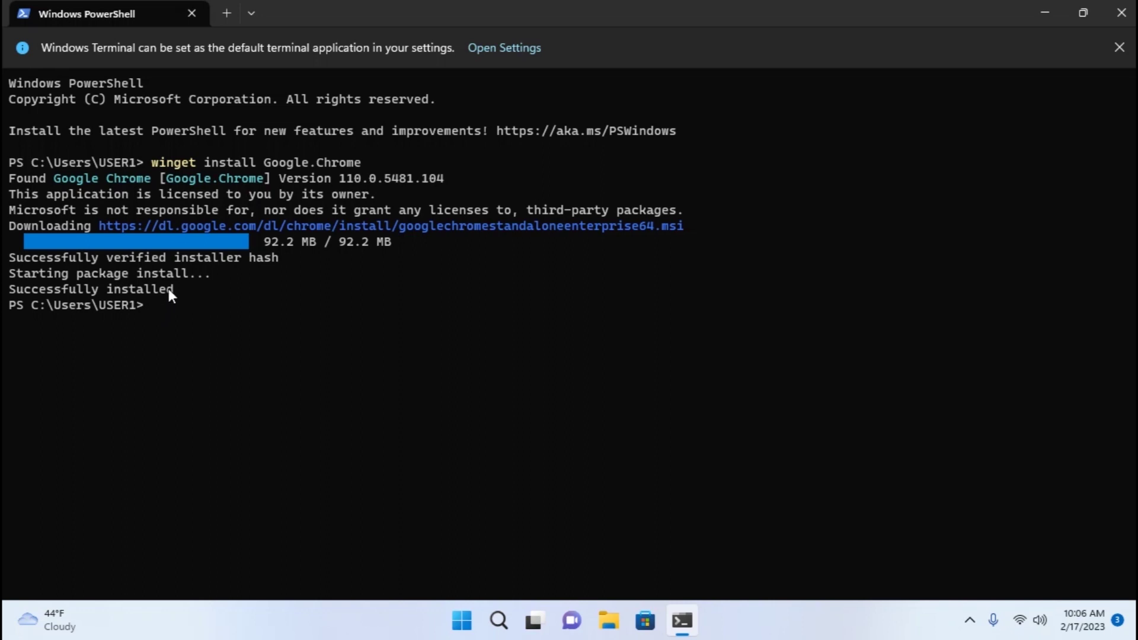
text(exit)
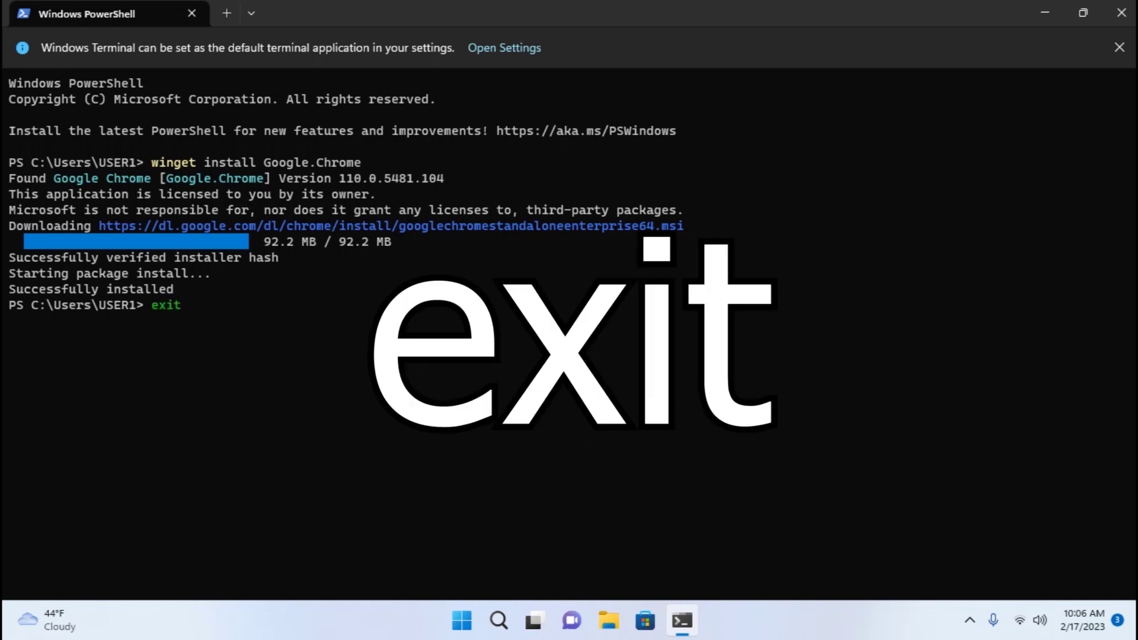
key(Return)
Step: Launch Chrome from its new desktop shortcut, confirm version 110.0.5481.104 is current, and close it
drag(173, 209, 7, 106)
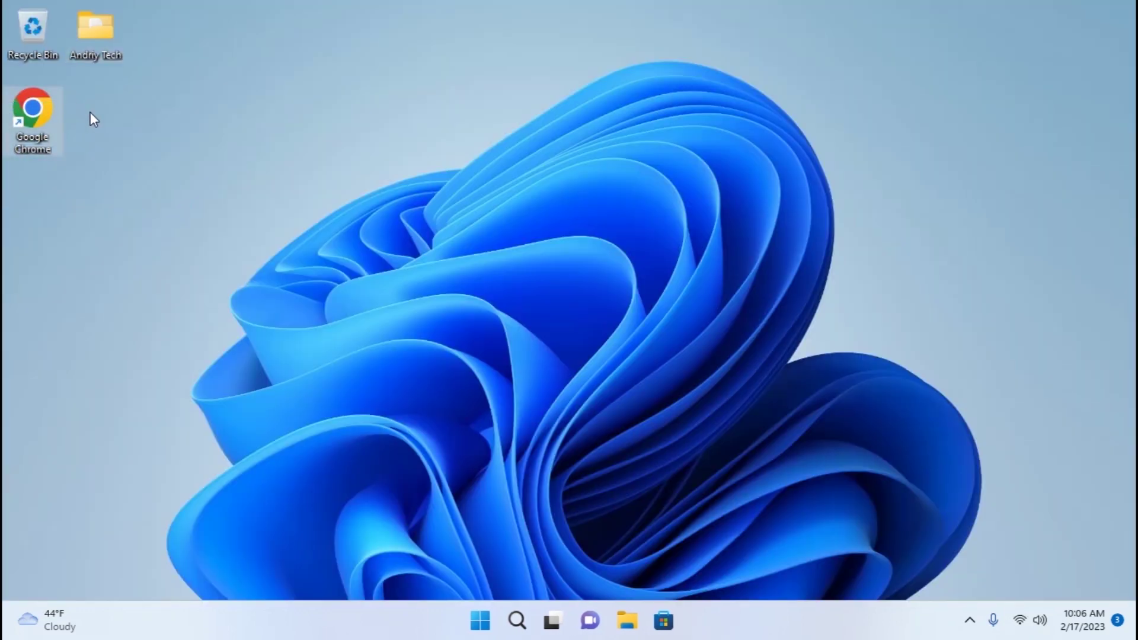
double_click(33, 114)
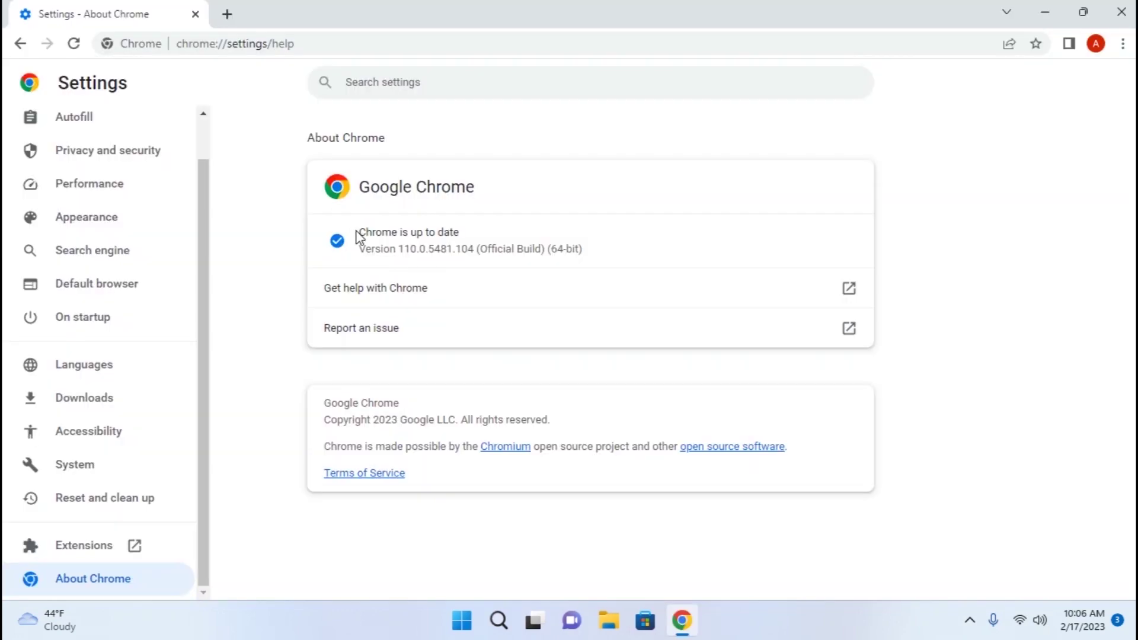
drag(358, 234, 510, 234)
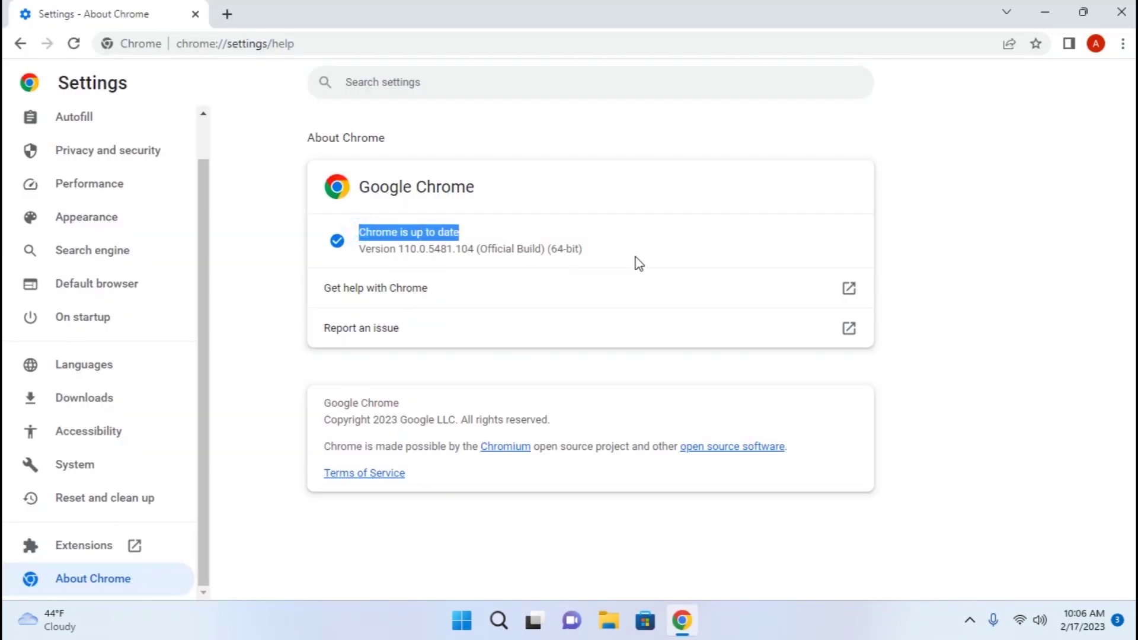
click(1121, 12)
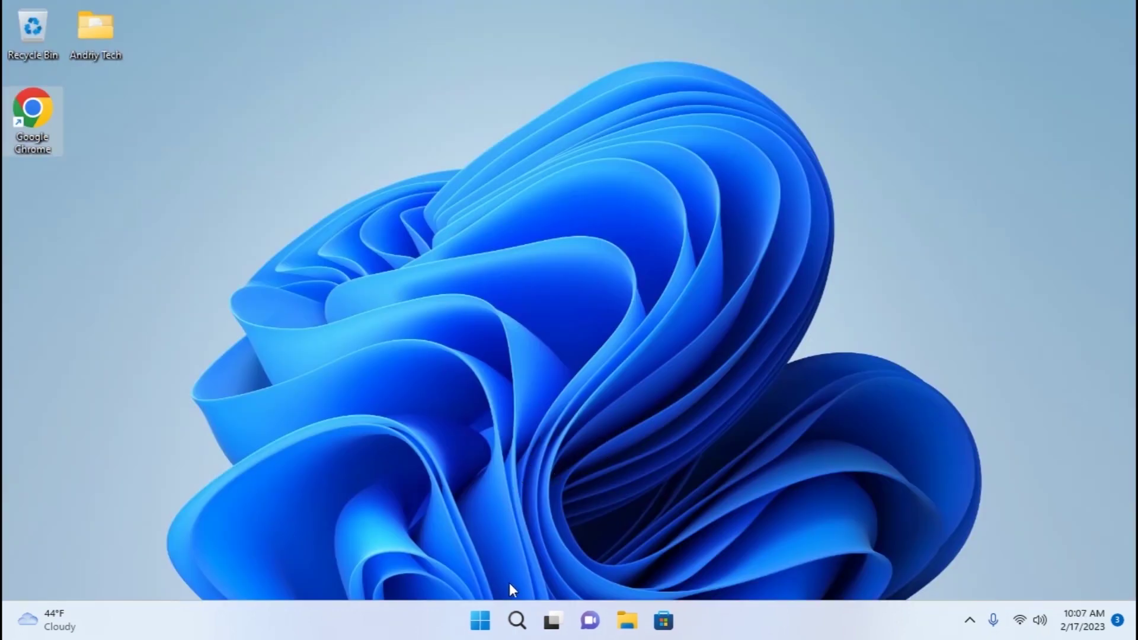
Step: Search for 'device manager' and launch Device Manager from the results
mouse_move(517, 617)
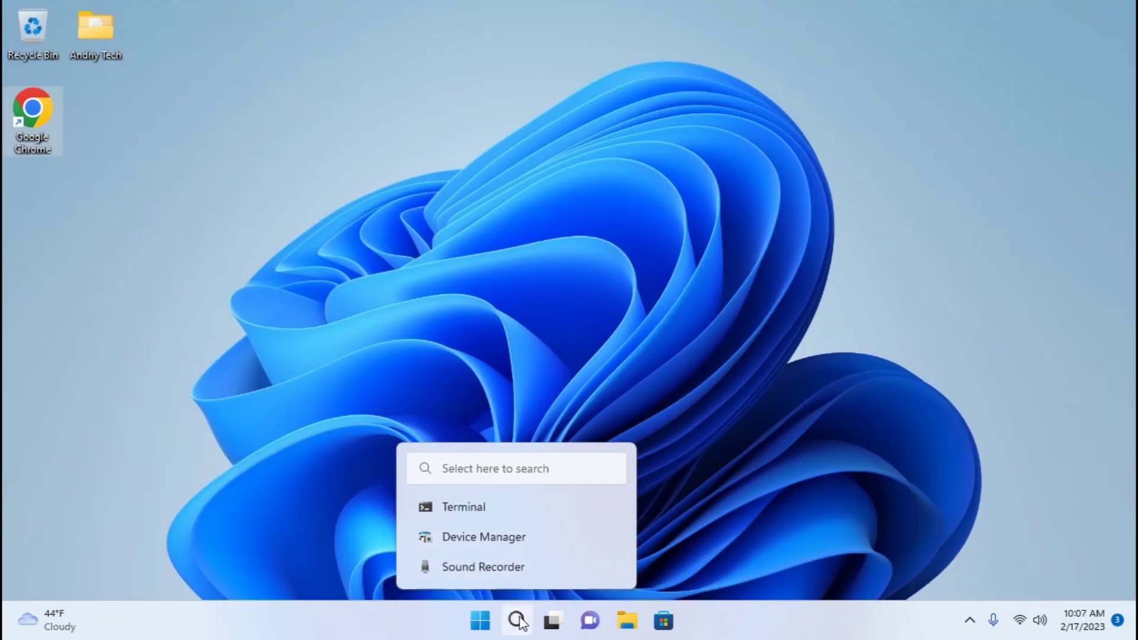
click(518, 620)
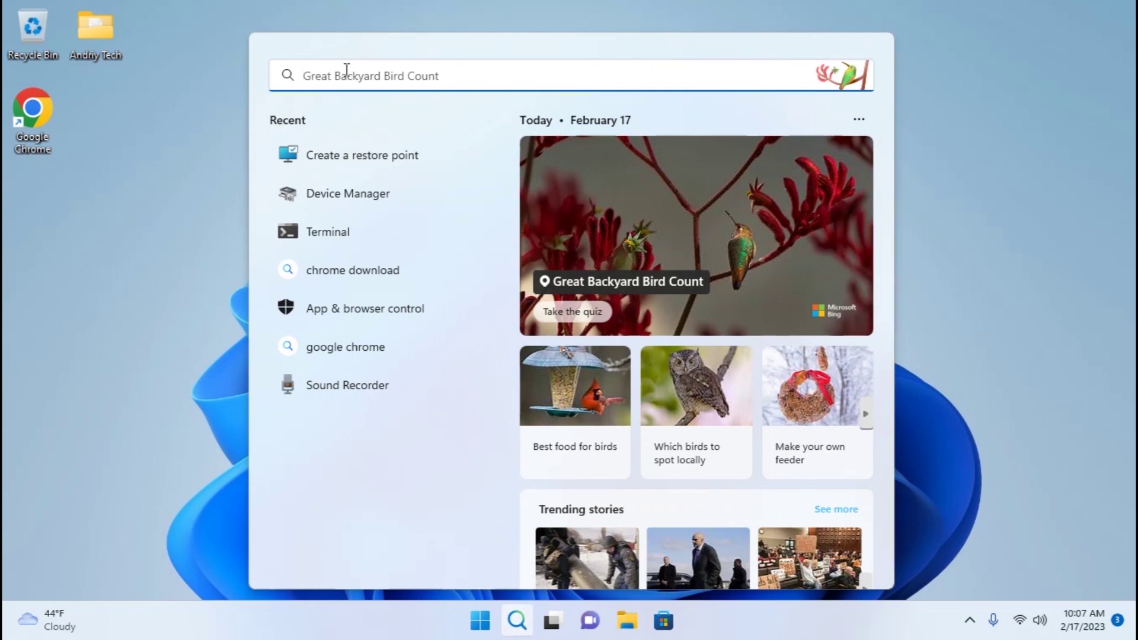
text(device)
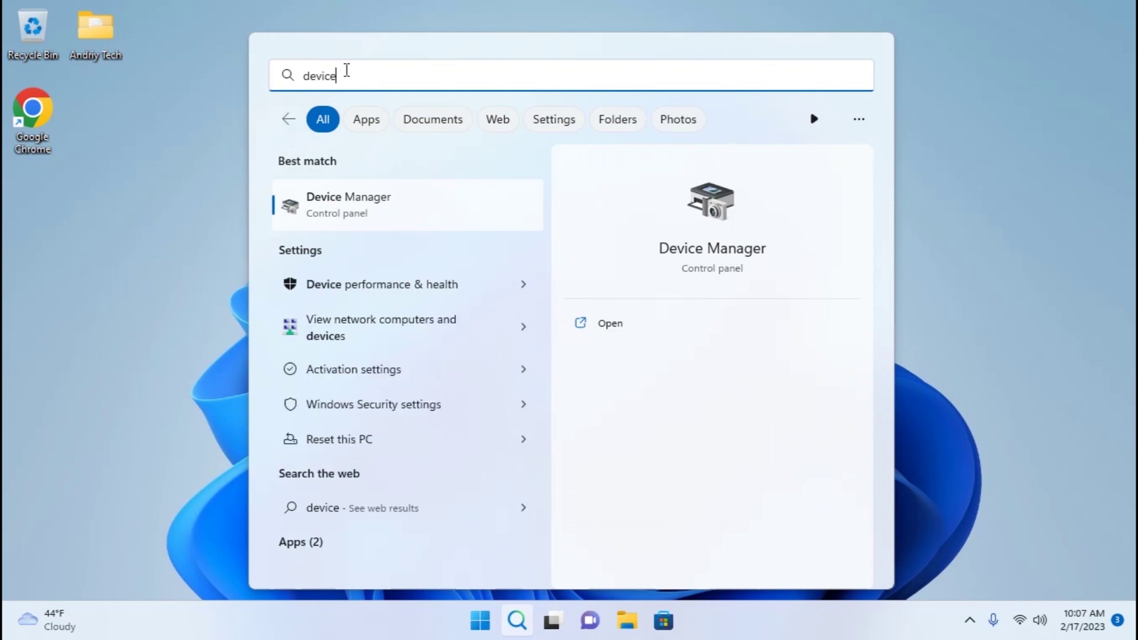
text( ma)
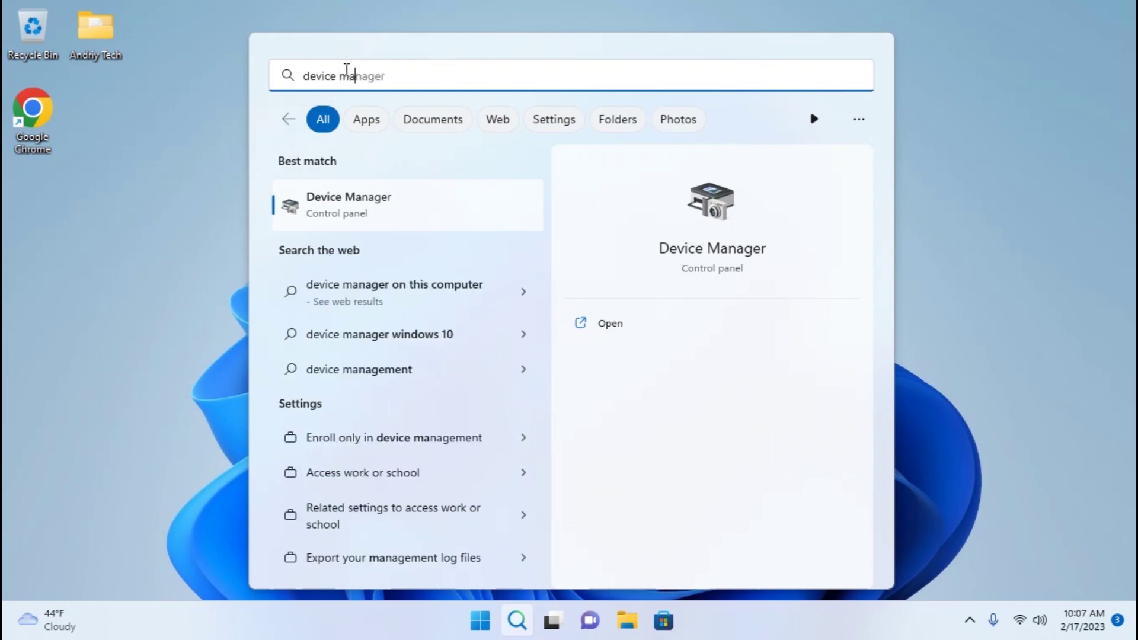
text(nager)
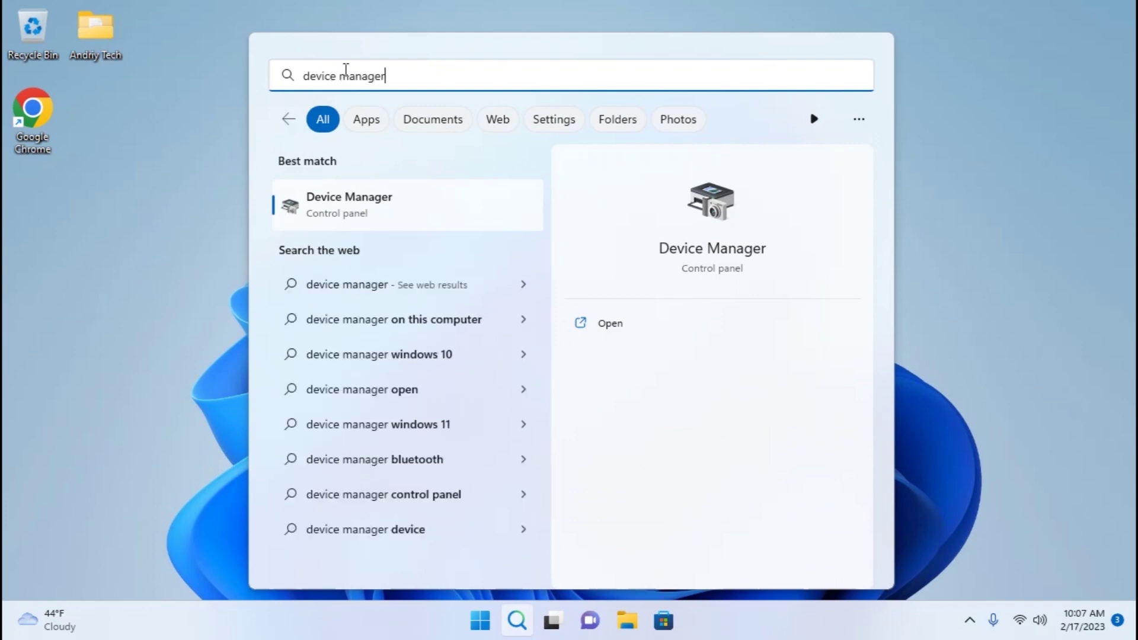
click(377, 212)
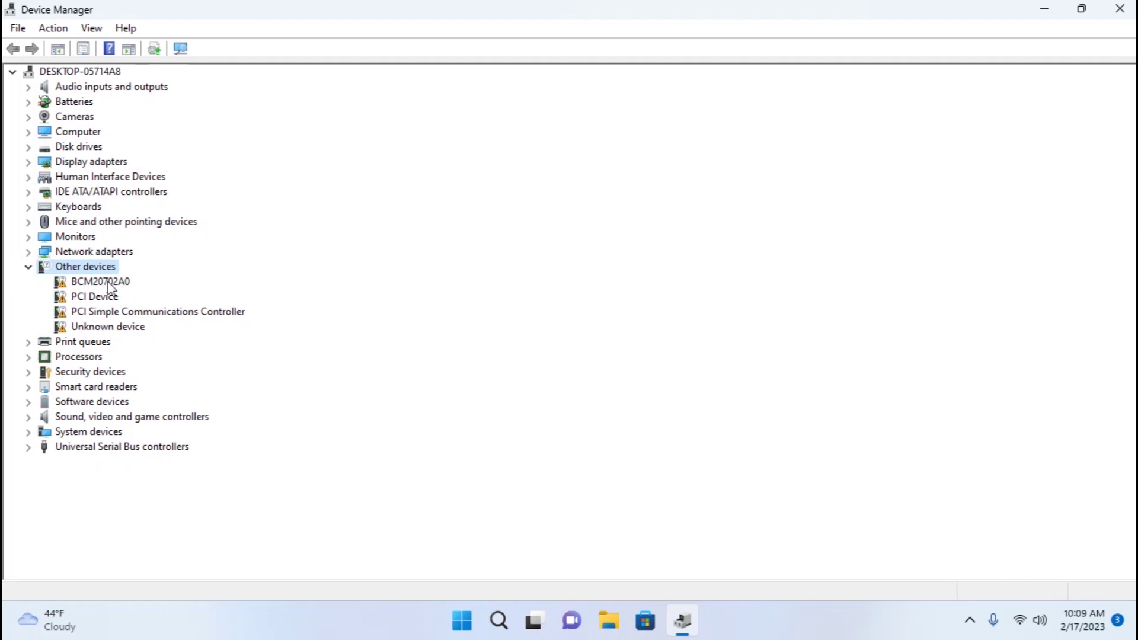
Step: Try an automatic driver update for BCM20702A0 and dismiss the failed result
click(110, 285)
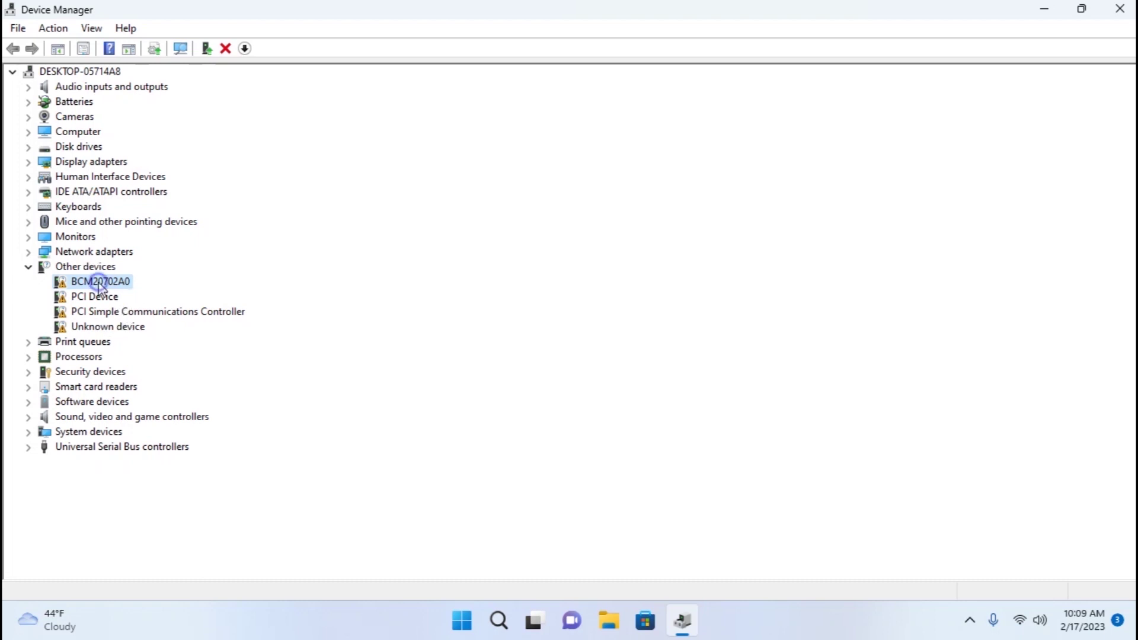
right_click(99, 289)
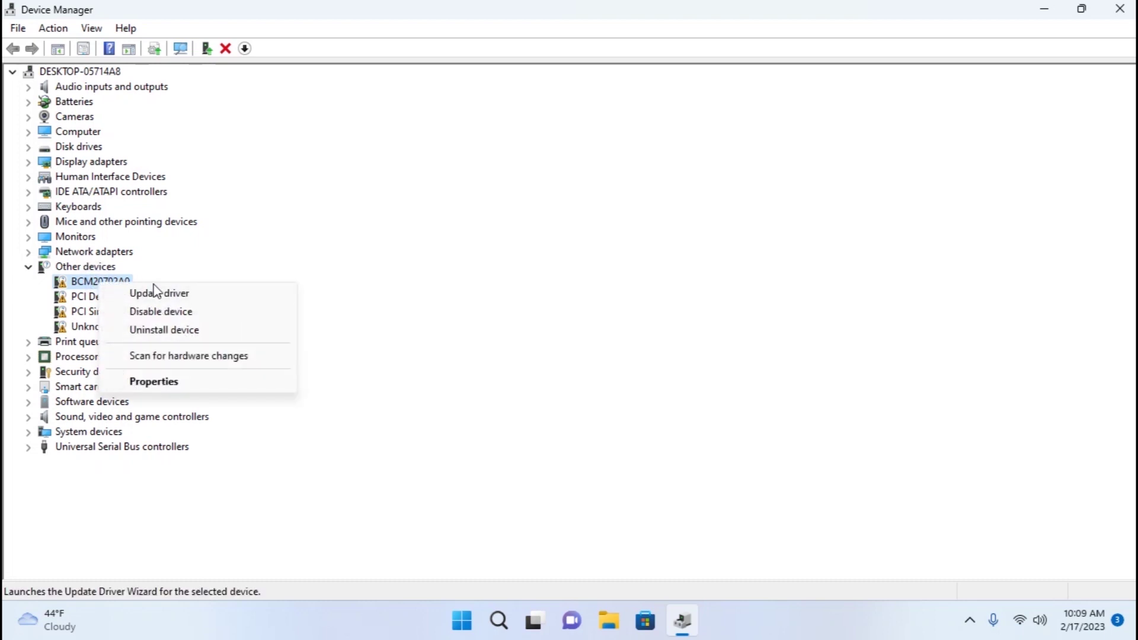
click(243, 300)
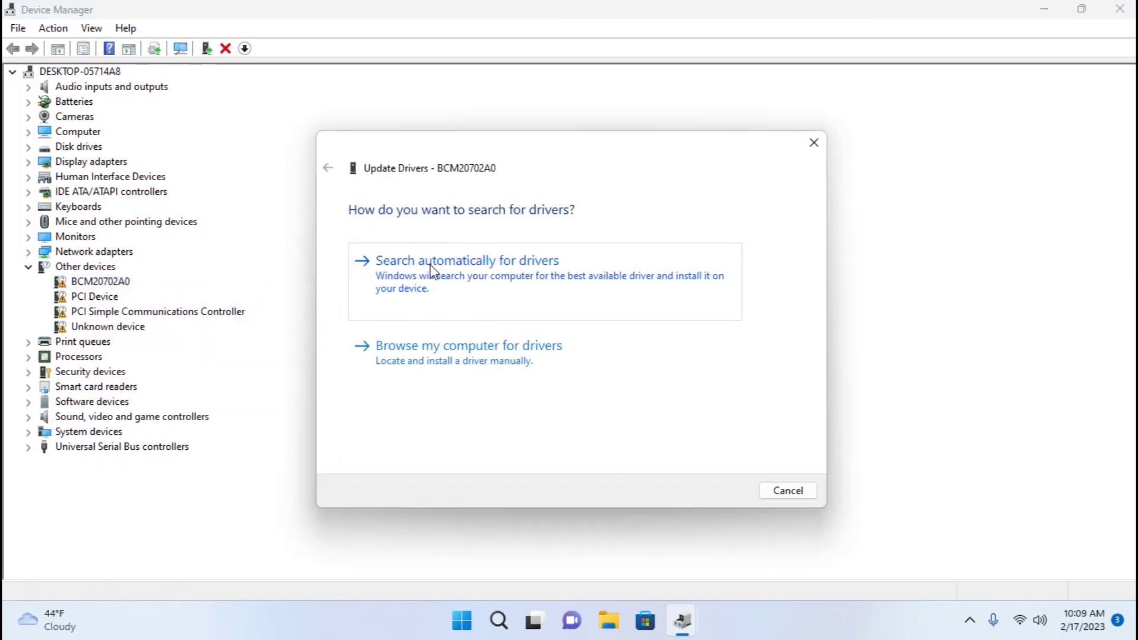
click(595, 274)
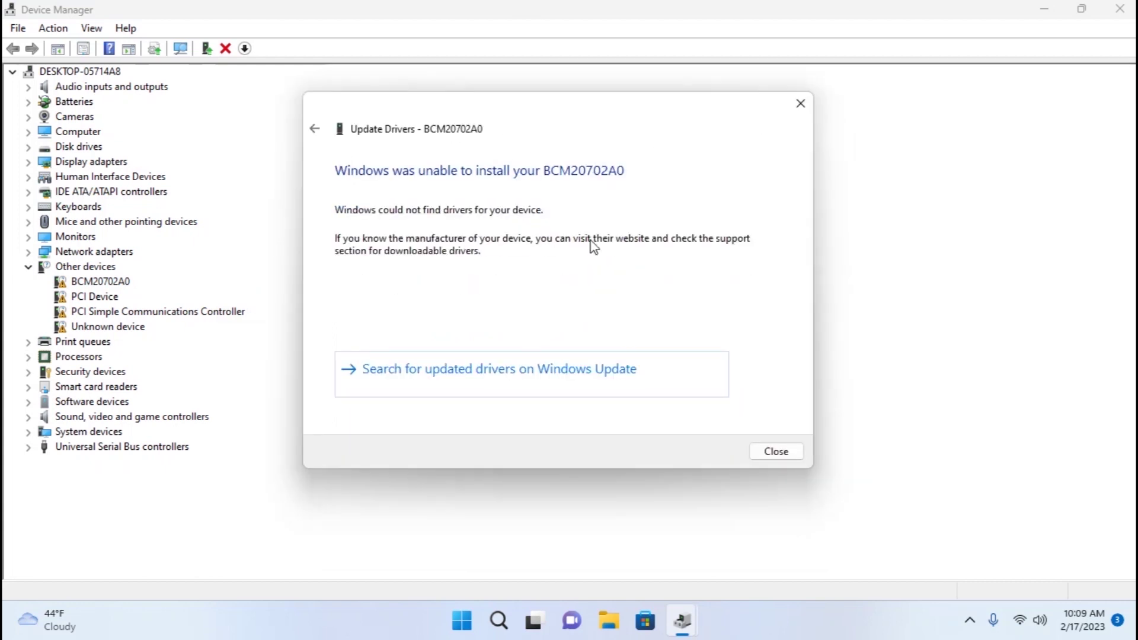
click(795, 104)
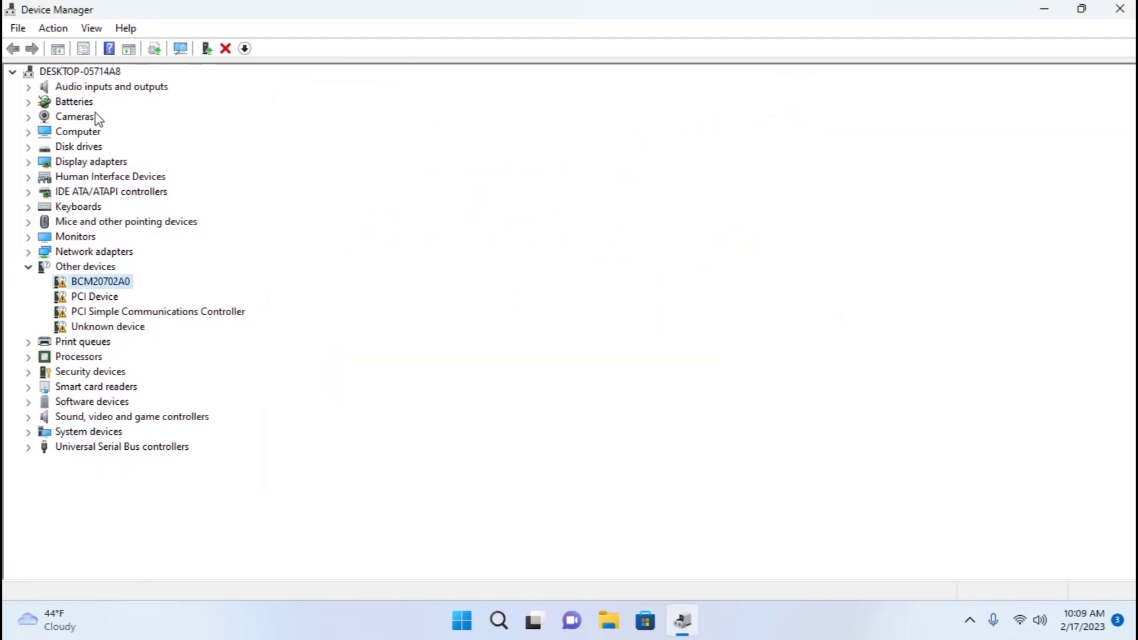
Step: Check the Intel(R) HD Graphics 4000 adapter, then select PCI Device, PCI Simple Communications Controller and Unknown device
click(28, 162)
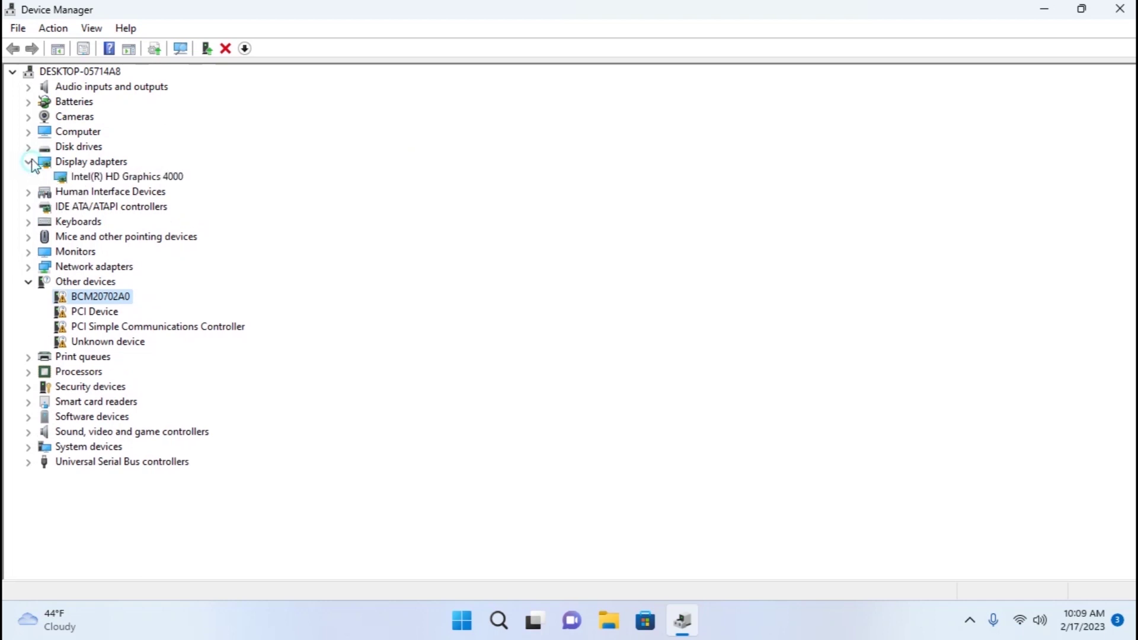
click(131, 176)
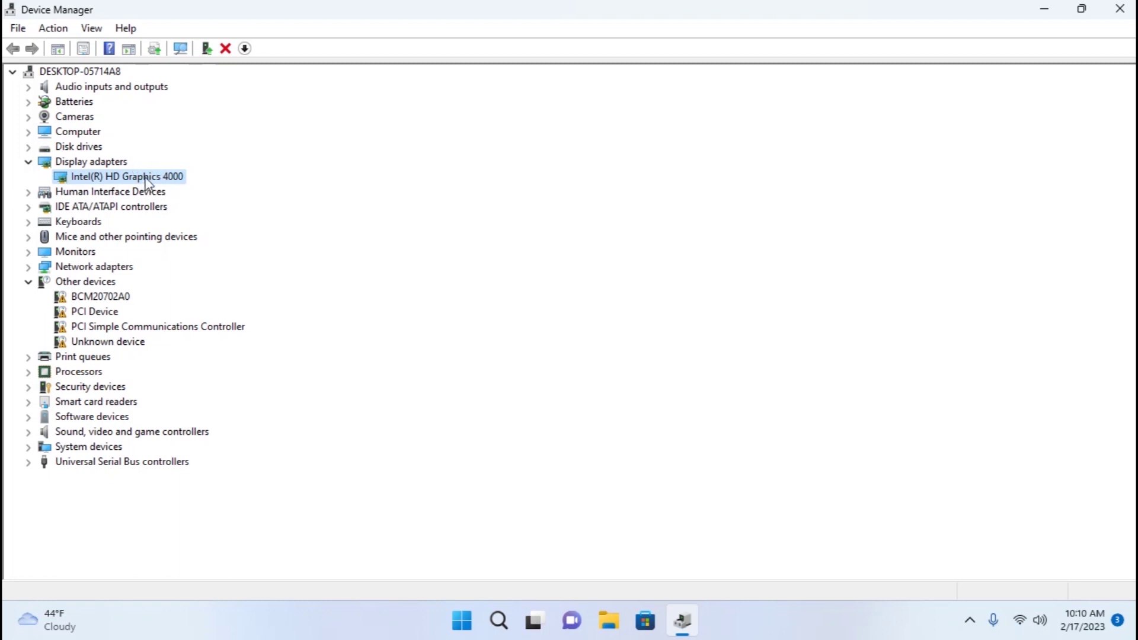
key(Left)
key(Left)
click(105, 301)
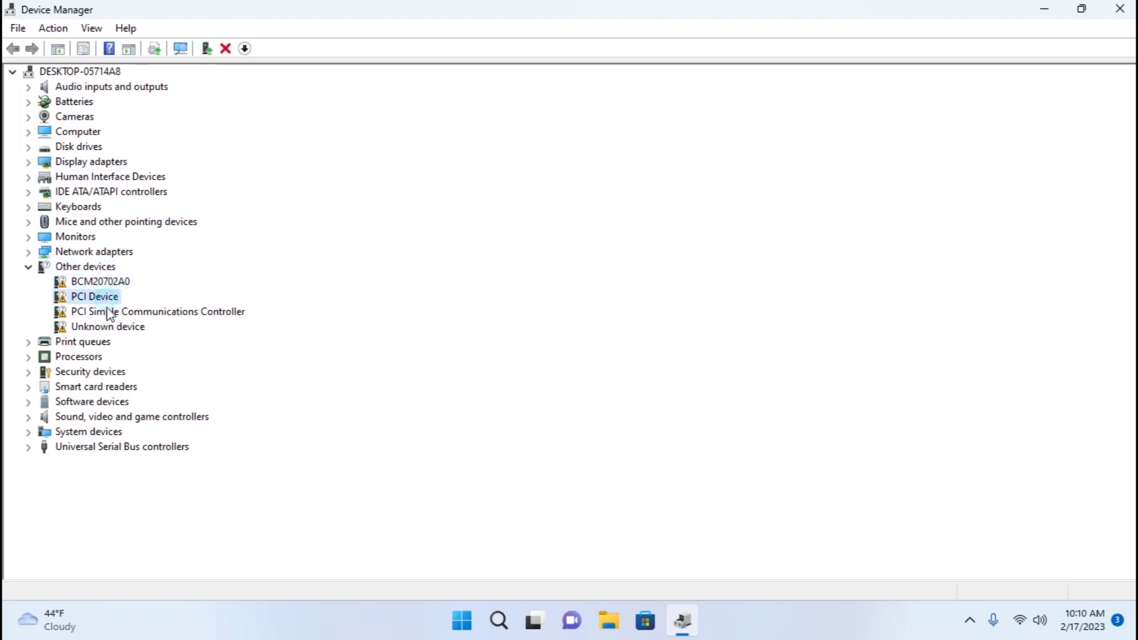
click(108, 313)
click(113, 328)
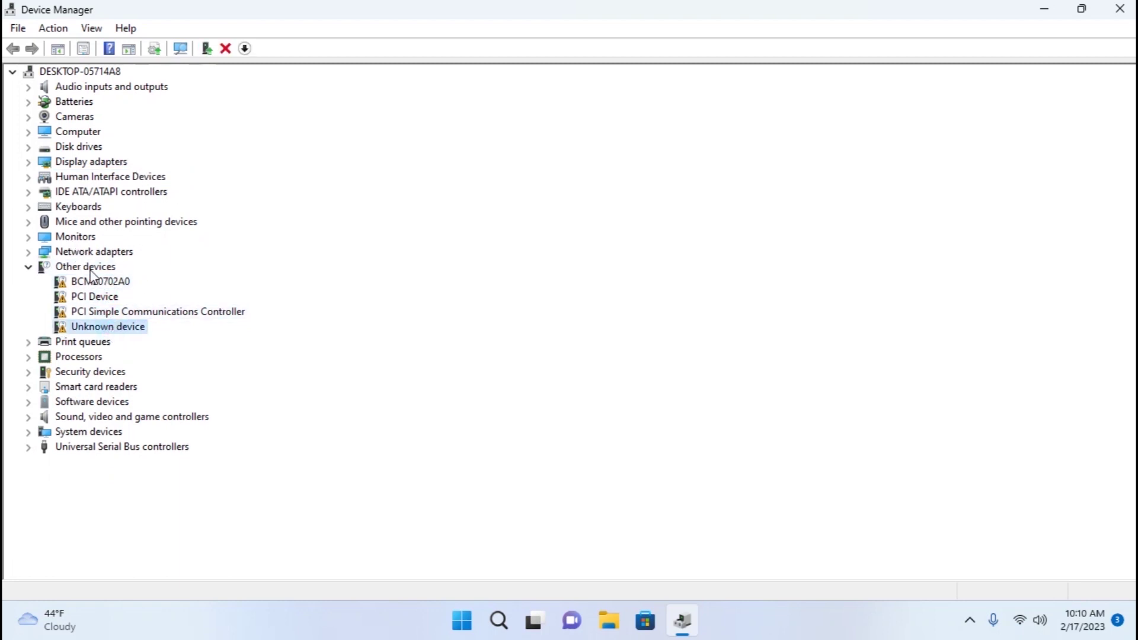
key(Left)
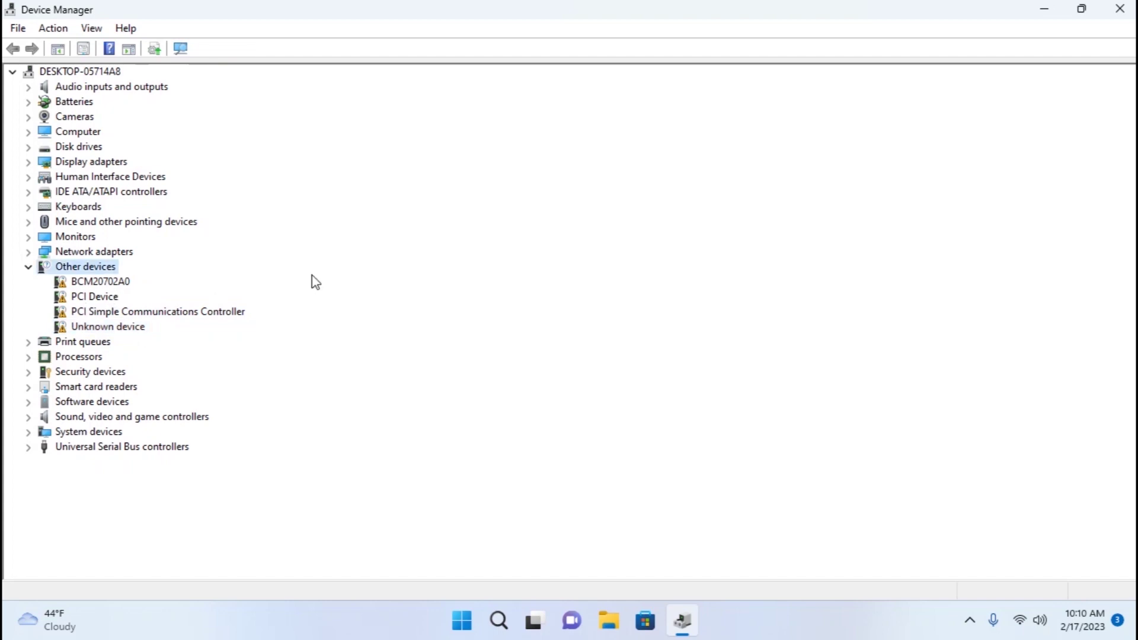
Step: Hide Device Manager, launch Chrome and search Google for 'lenovo l430 drivers'
click(1041, 8)
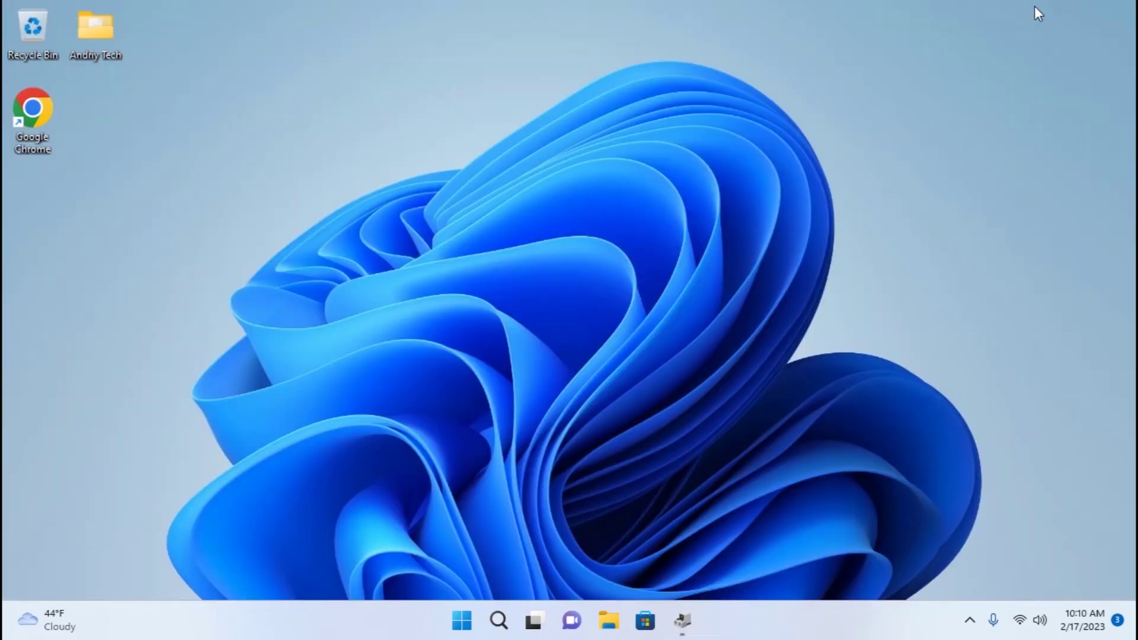
double_click(32, 109)
click(136, 45)
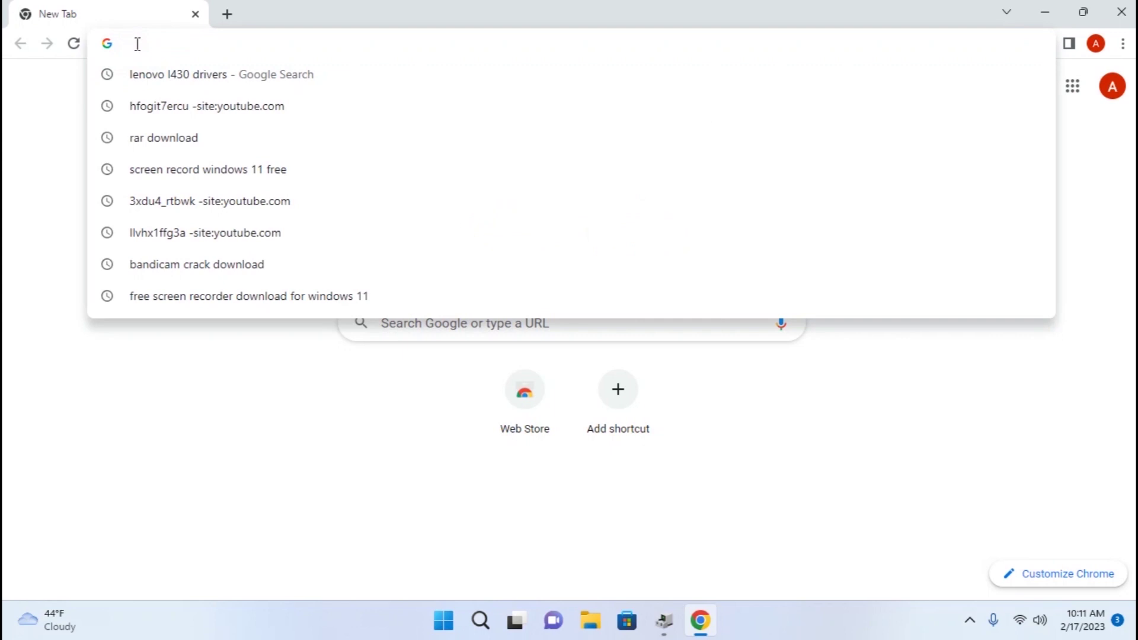
text(lenov)
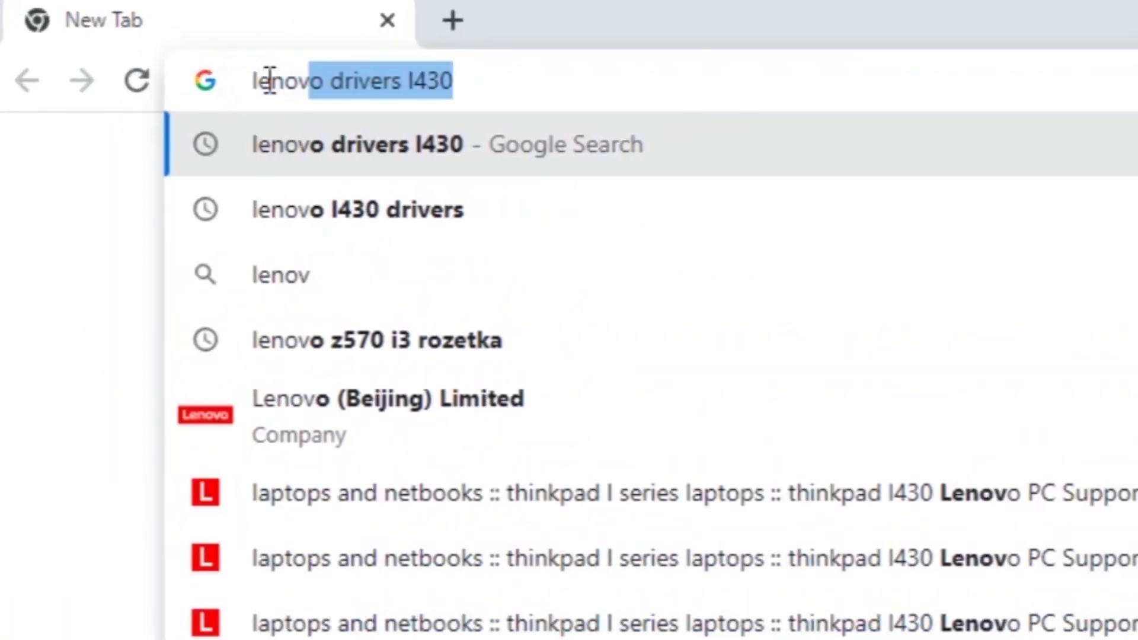
text(o l)
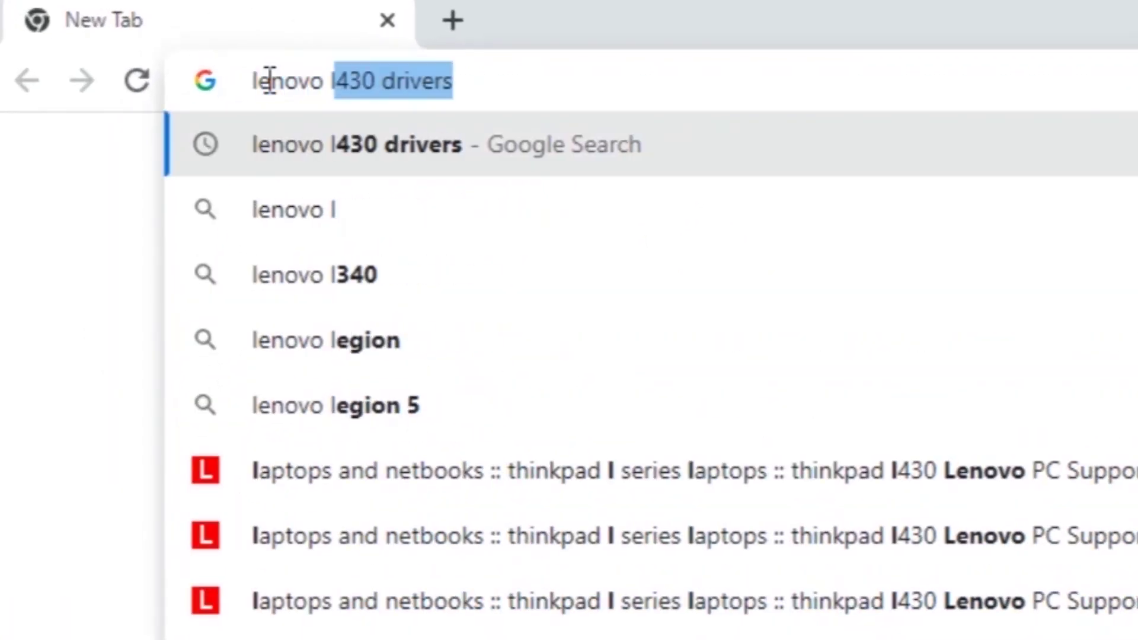
text(430 d)
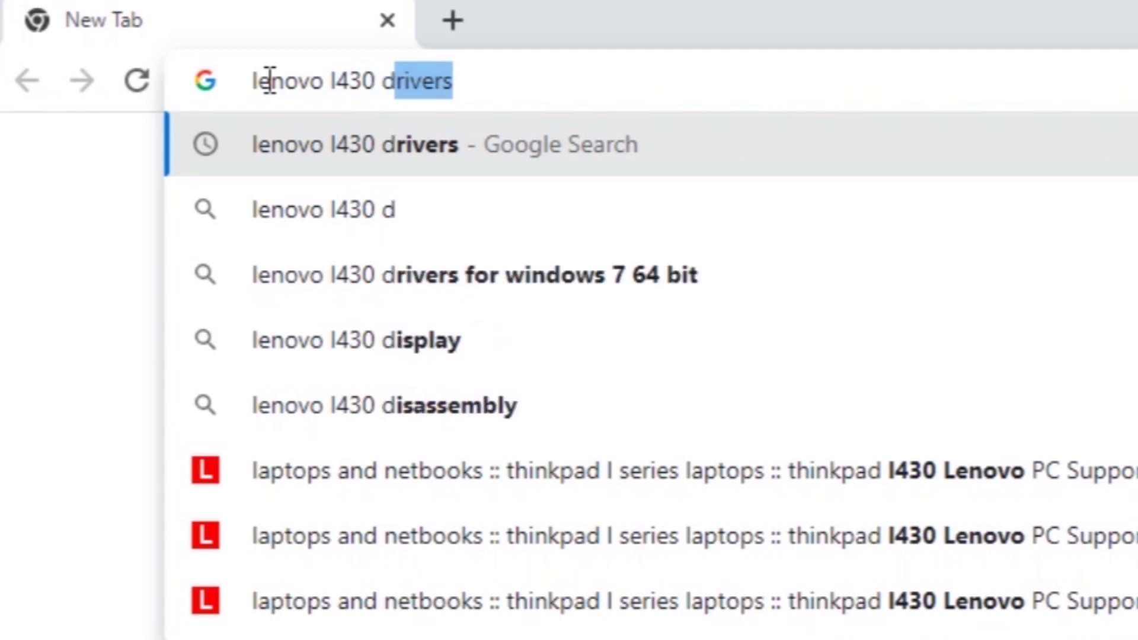
text(rivers)
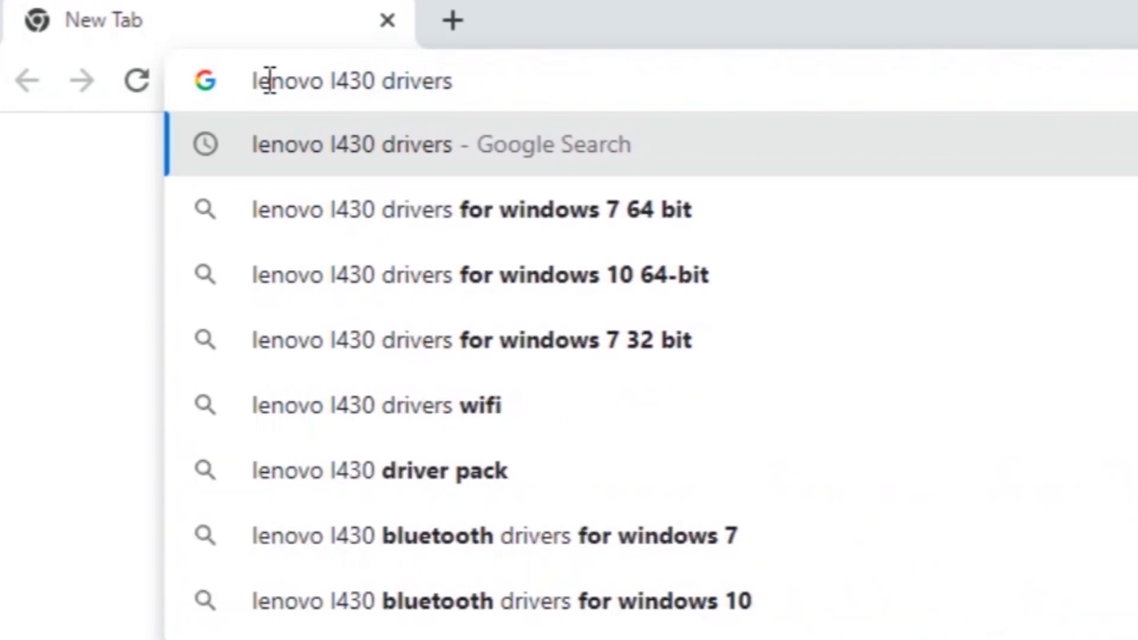
key(Return)
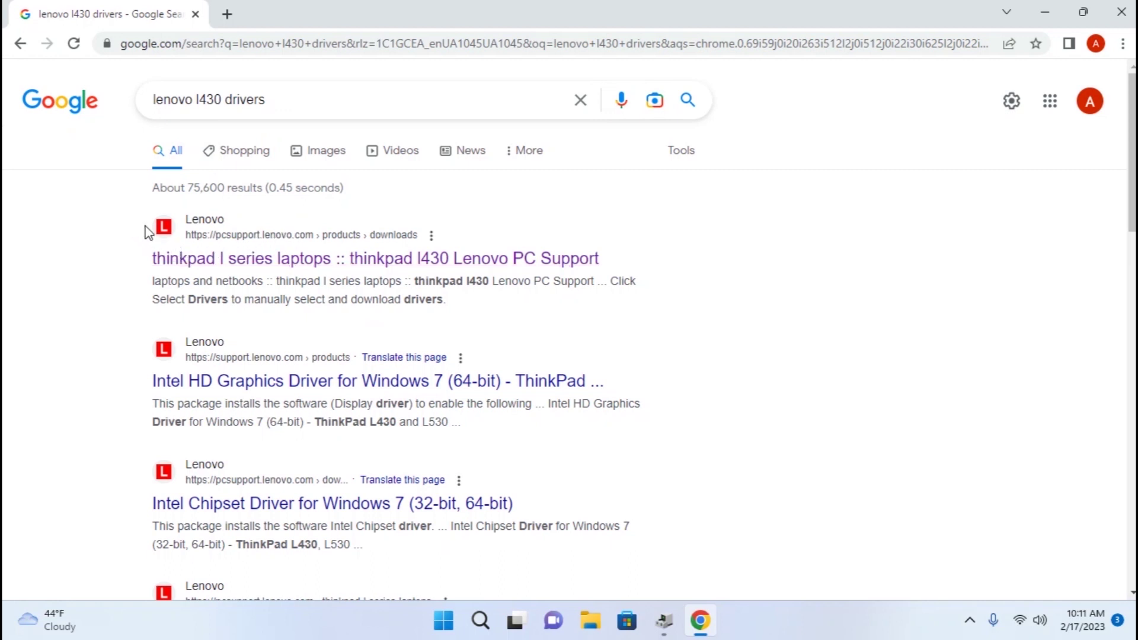
Step: Open the Lenovo ThinkPad L430 PC Support result and find its Automatic Update section
click(206, 256)
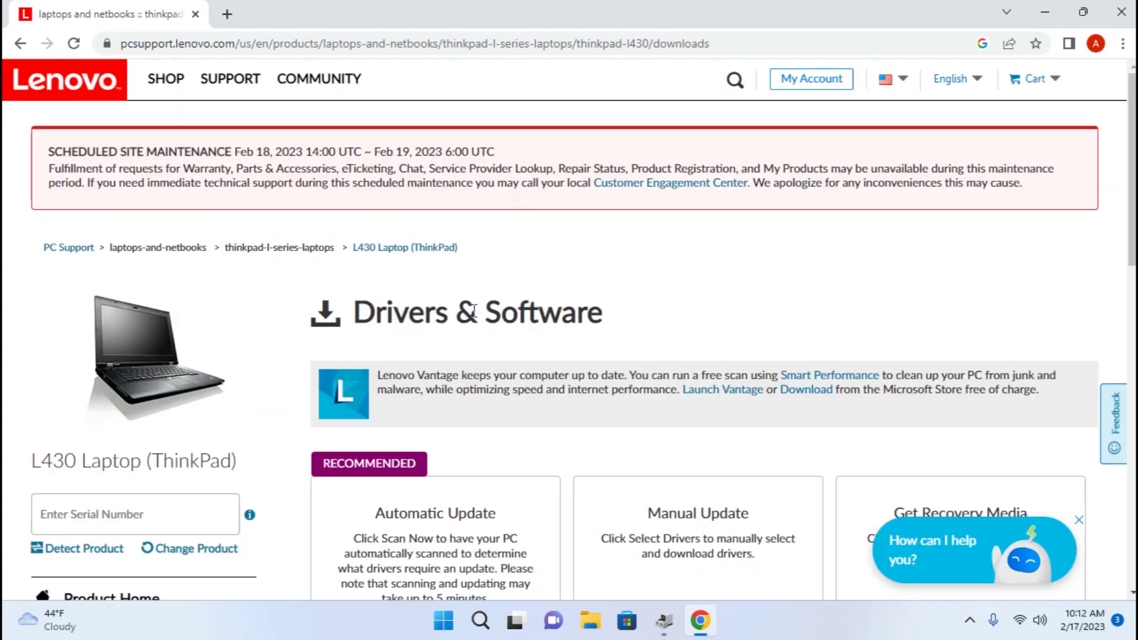
scroll(448, 273, down, 1)
scroll(448, 273, down, 1)
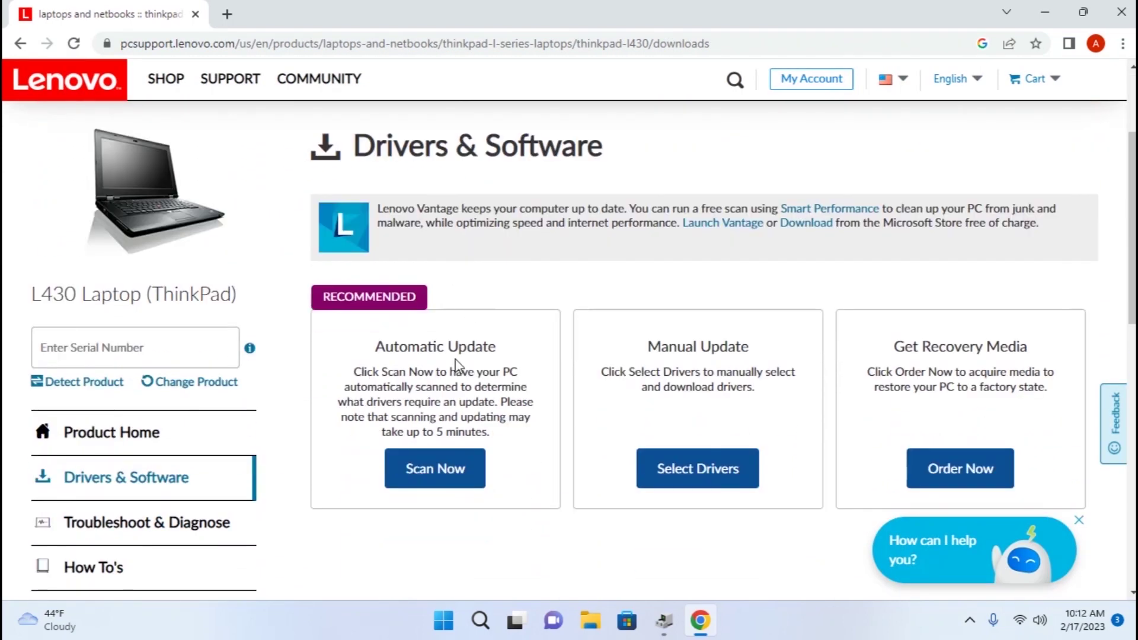
drag(363, 348, 522, 365)
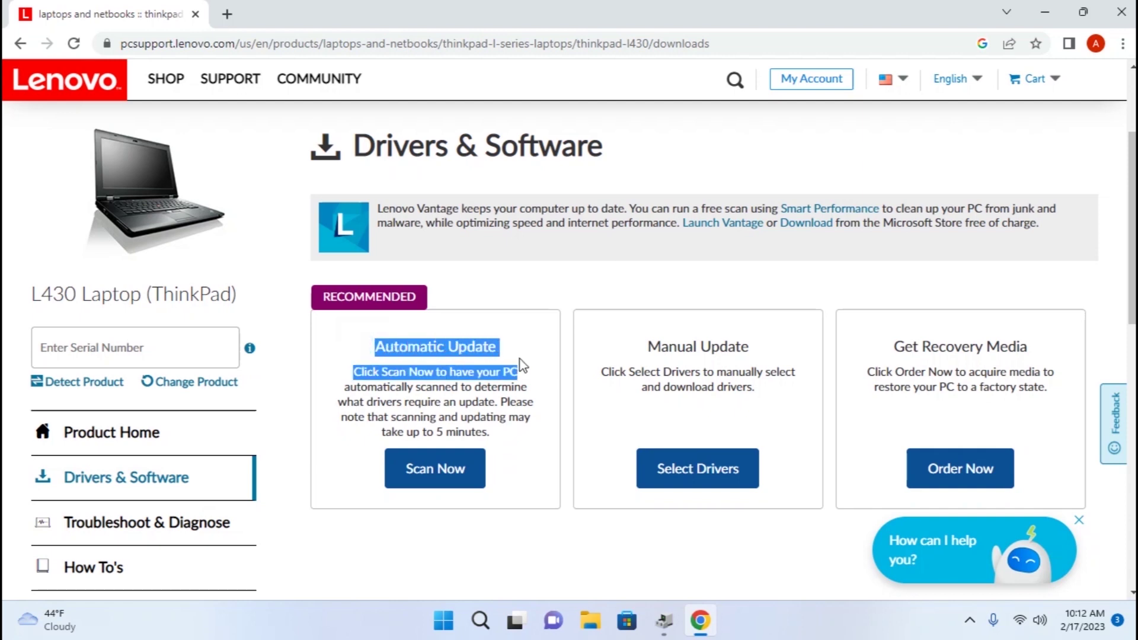
Step: Start the automatic driver scan by downloading and installing Lenovo Service Bridge (LSBSetup.exe)
click(440, 474)
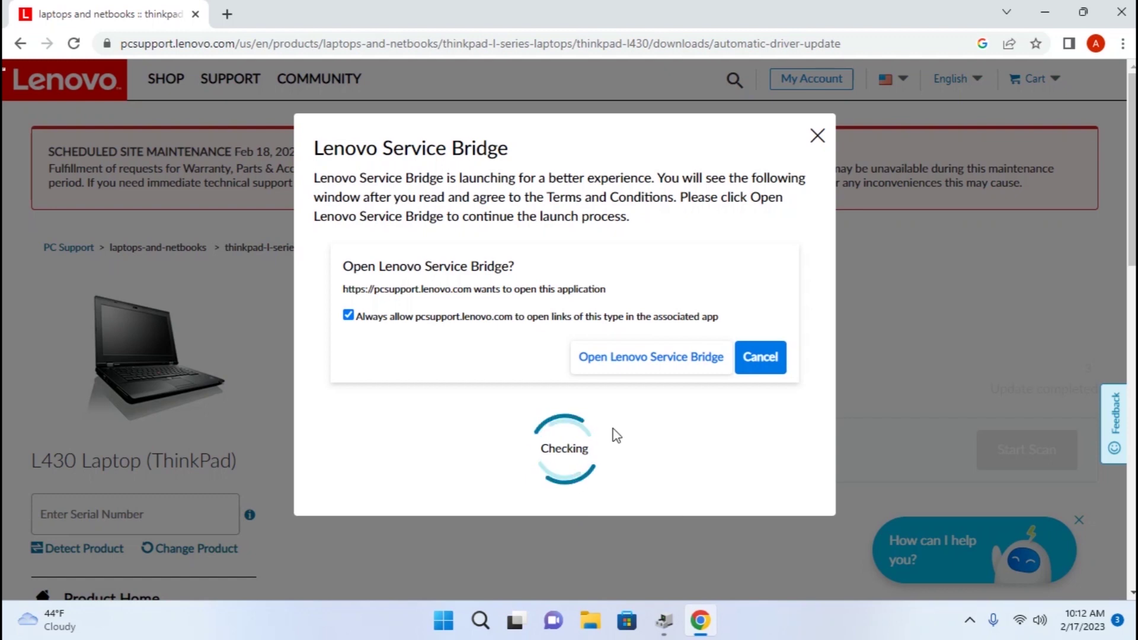
click(563, 461)
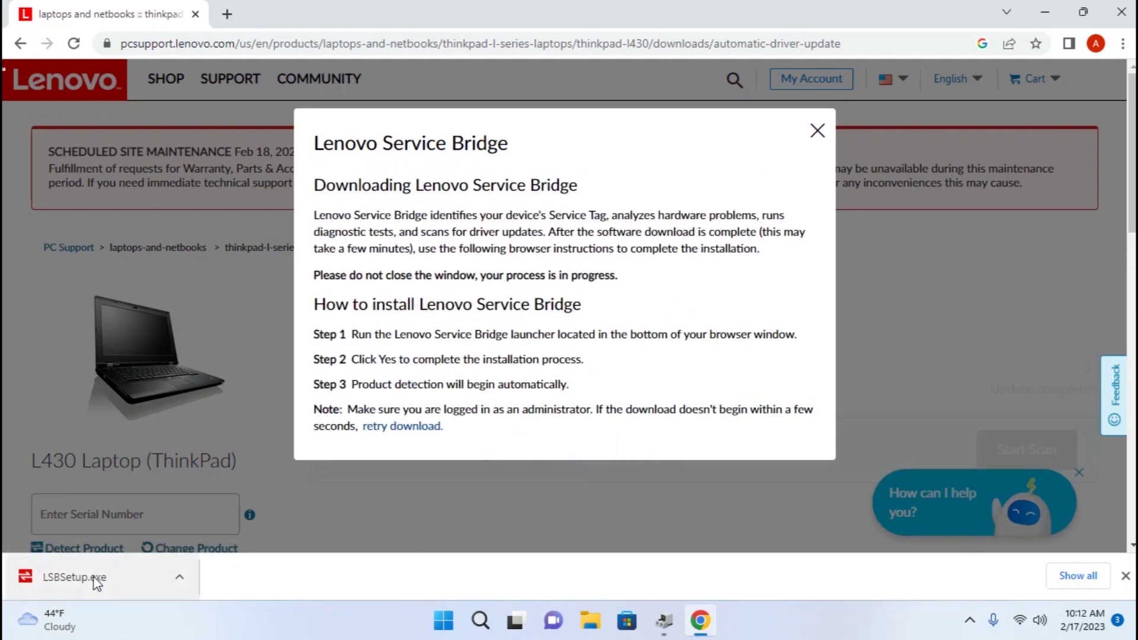
click(93, 575)
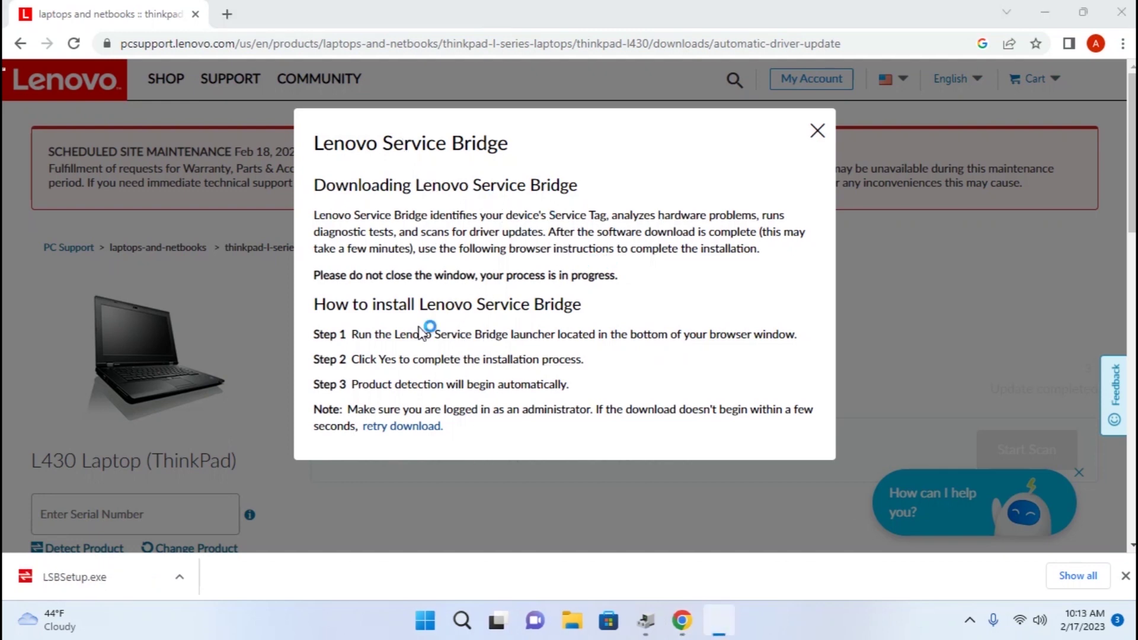
click(654, 445)
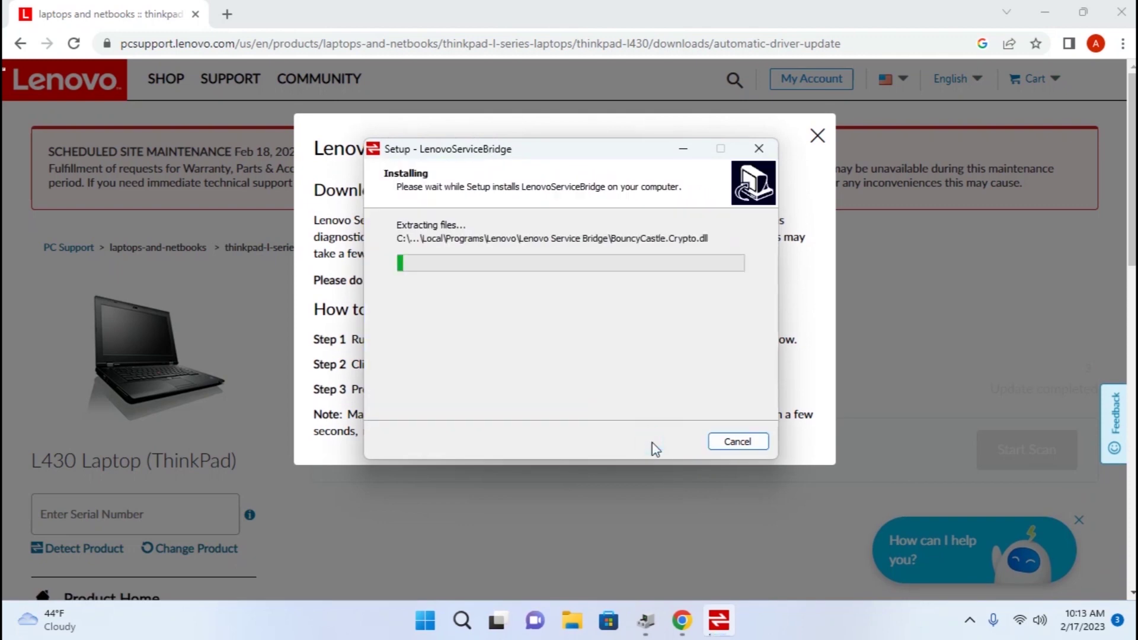
click(656, 444)
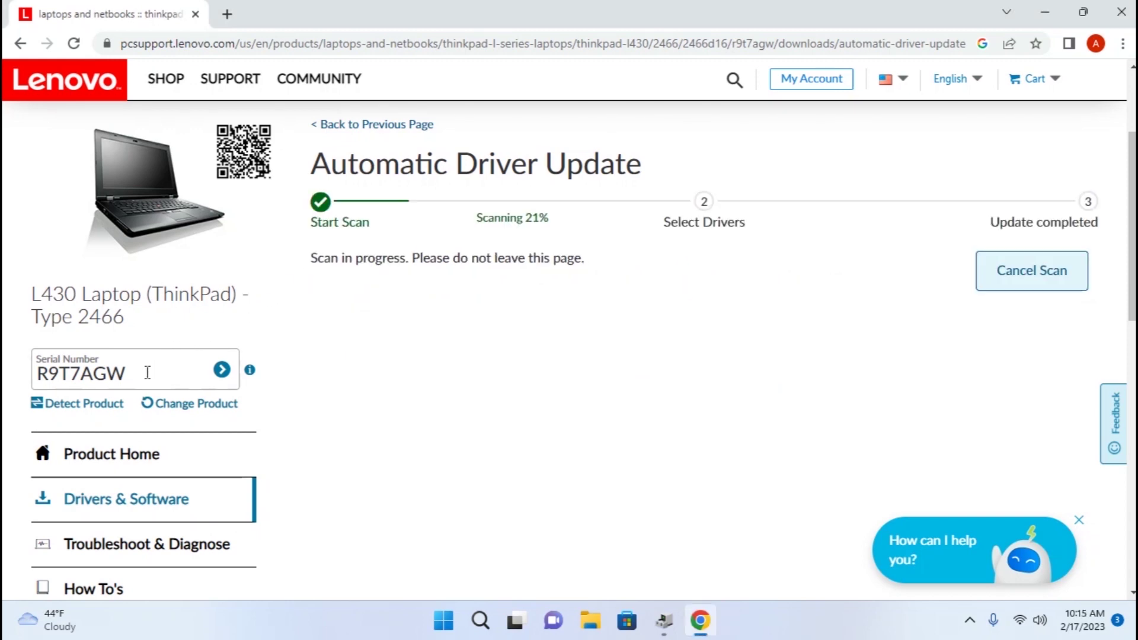
Step: Check Device Manager categories and expand Display adapters to show Intel(R) HD Graphics 4000
drag(148, 373, 24, 360)
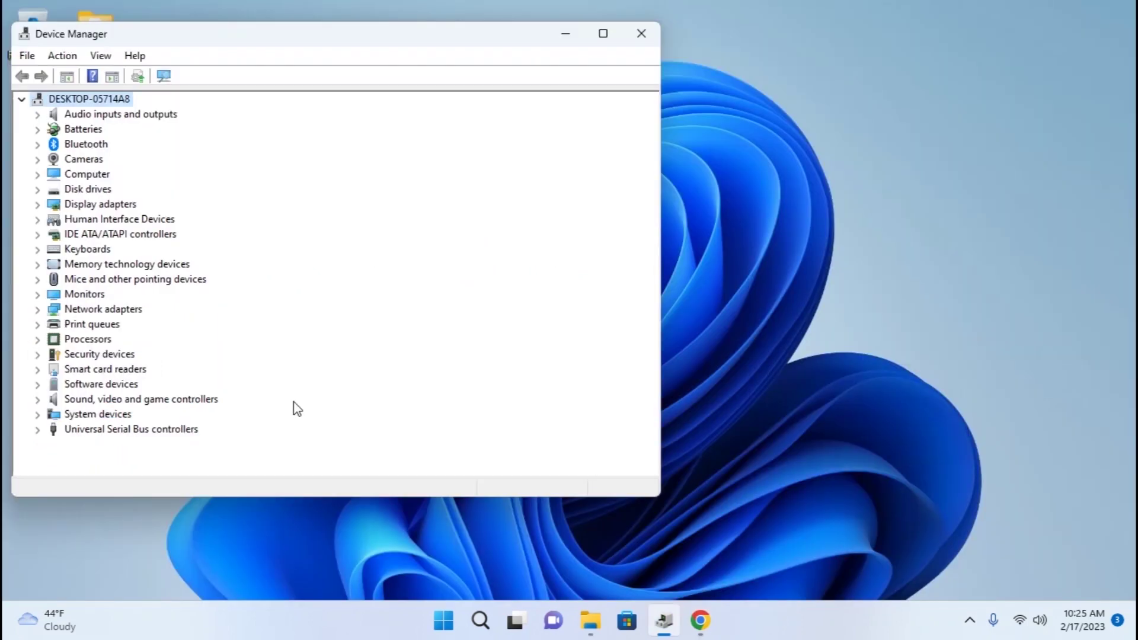
click(110, 430)
click(92, 370)
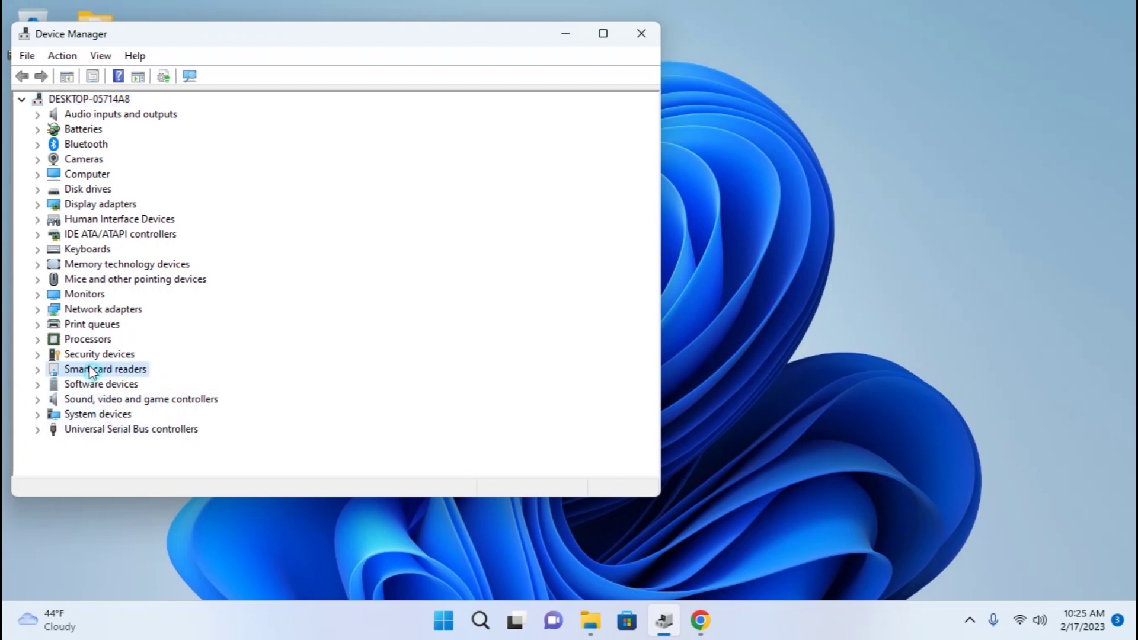
click(99, 279)
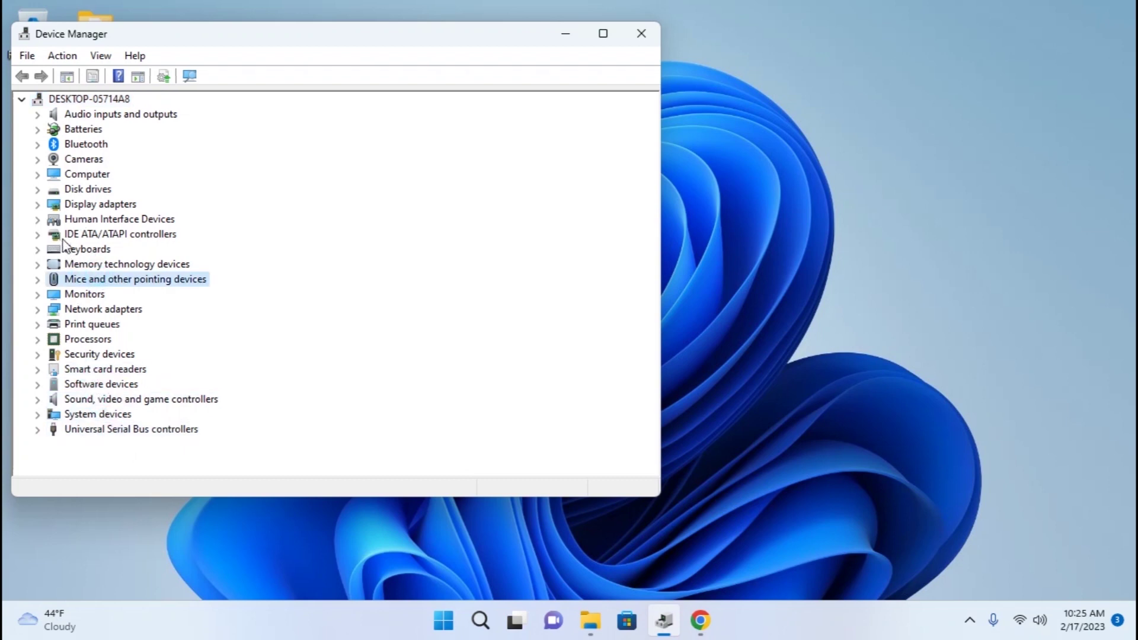
click(38, 205)
Step: Filter the L430 manual driver list to Windows 10 (64-bit) and Windows 11 (64-bit), leaving 37 updates
click(700, 621)
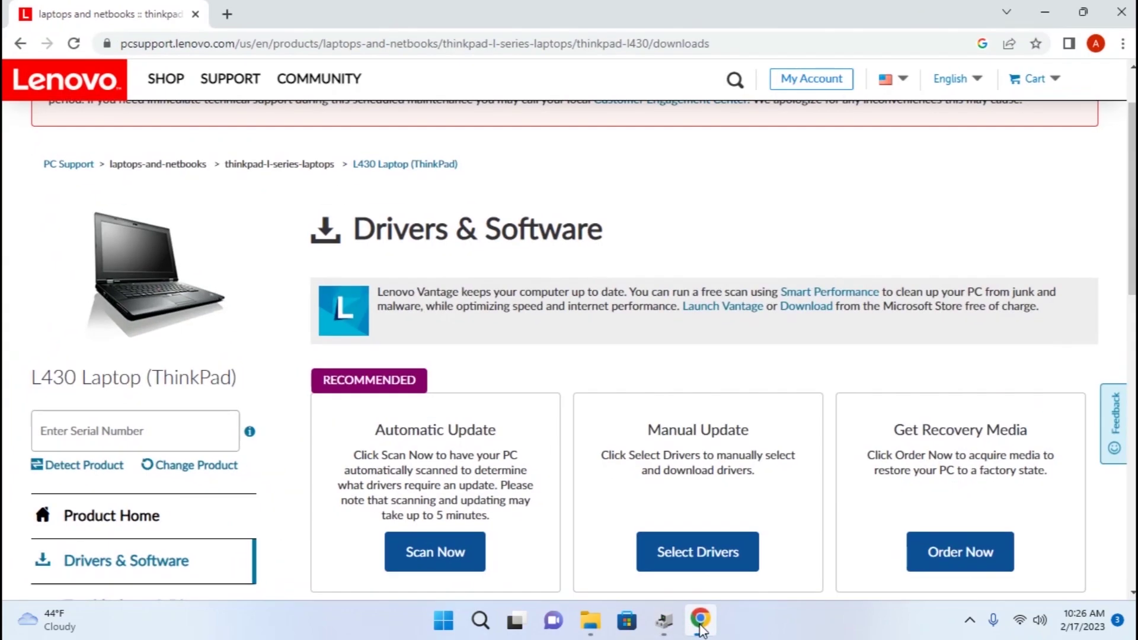
scroll(678, 386, down, 3)
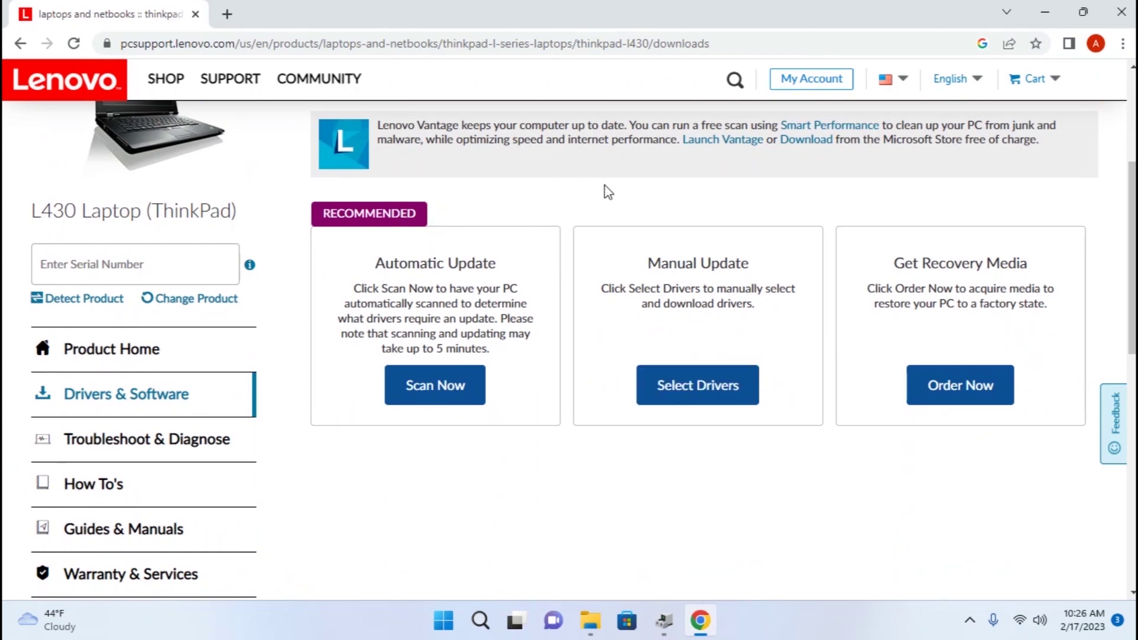
click(720, 403)
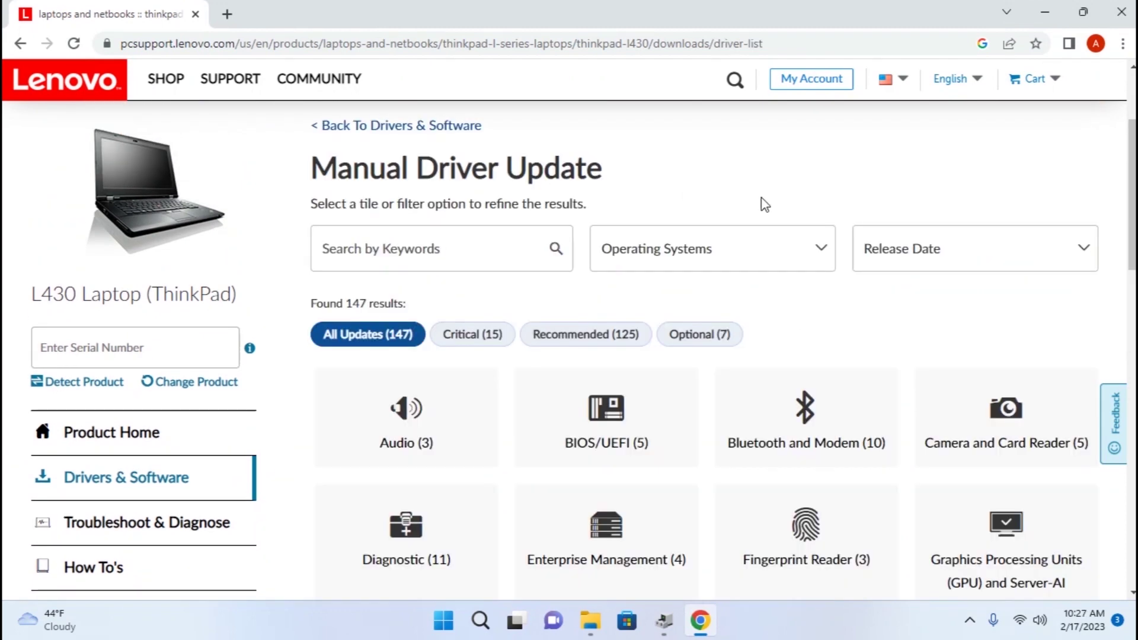
click(736, 242)
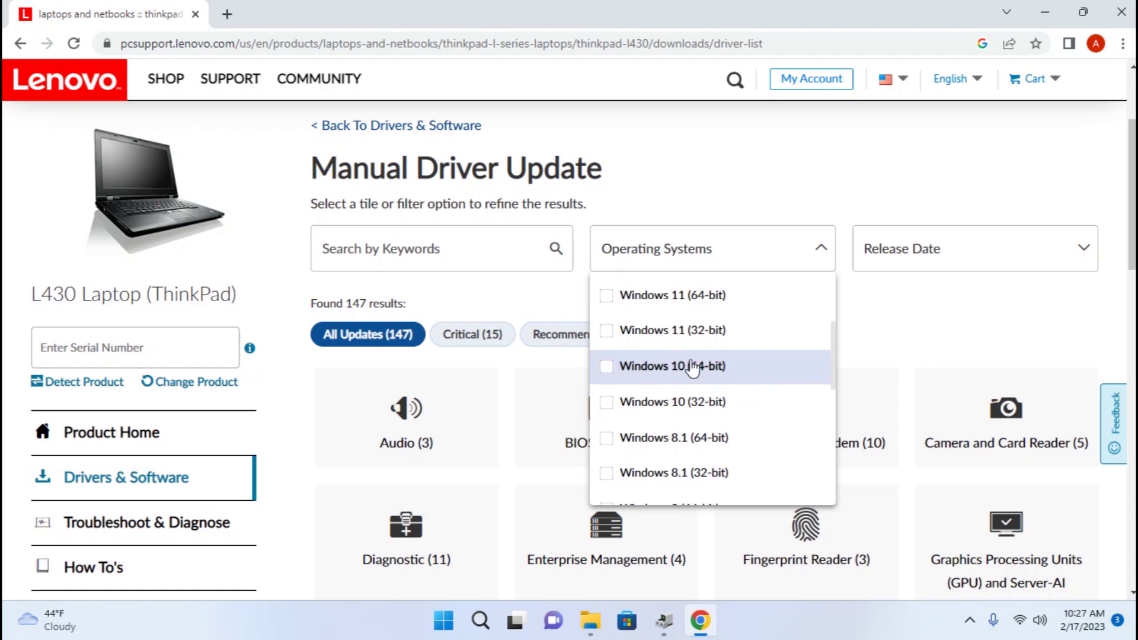
click(606, 367)
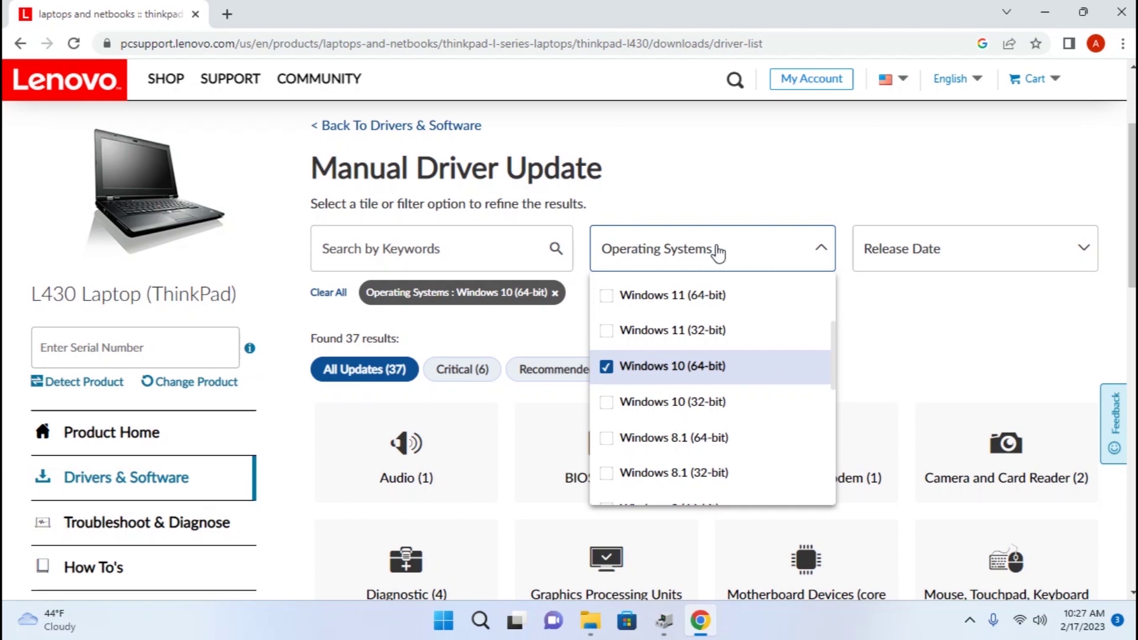
click(607, 296)
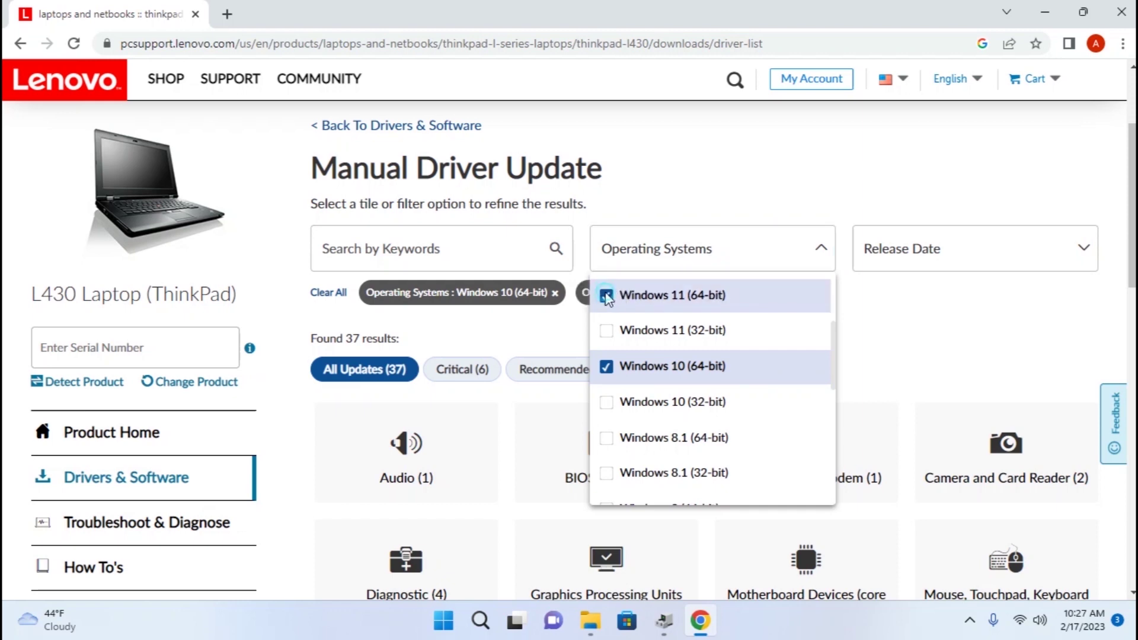
scroll(920, 323, down, 3)
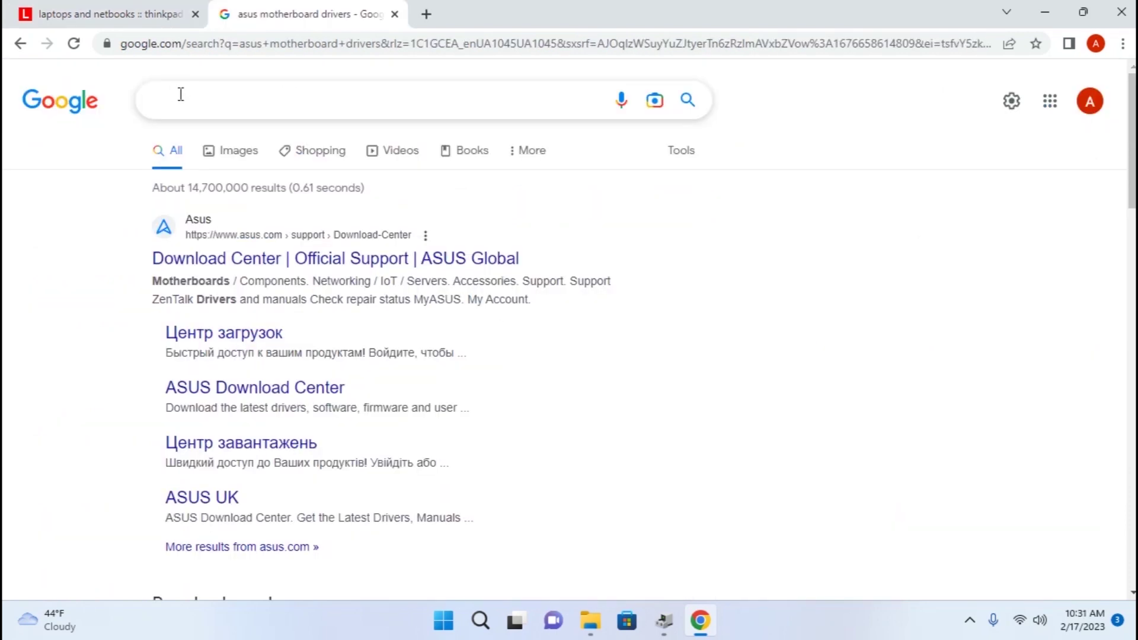
click(179, 95)
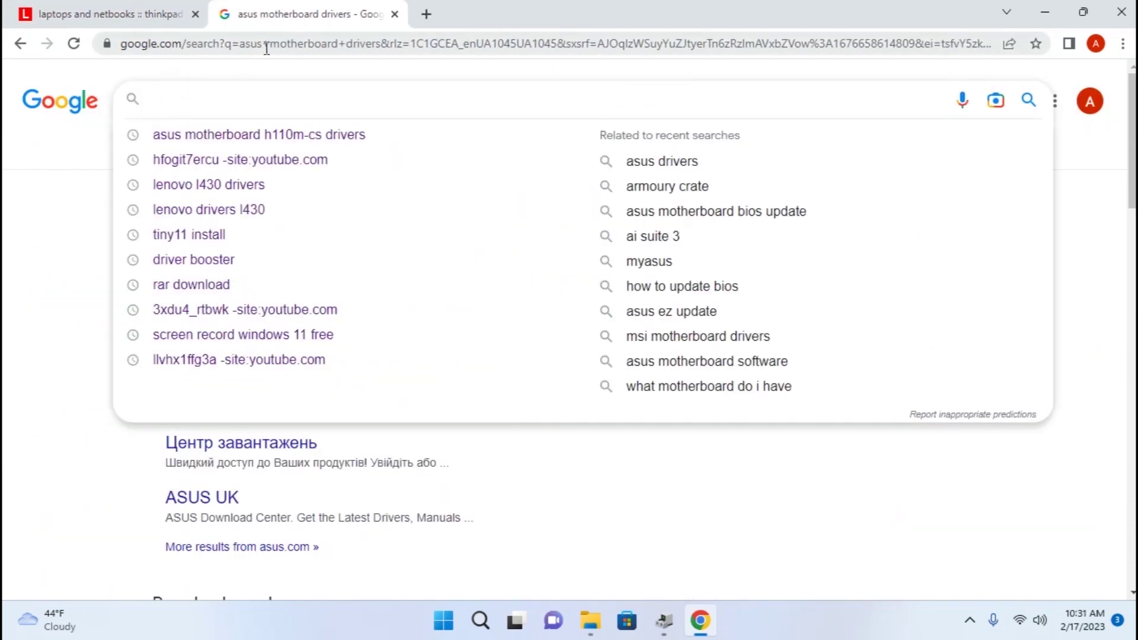
text(asus mo)
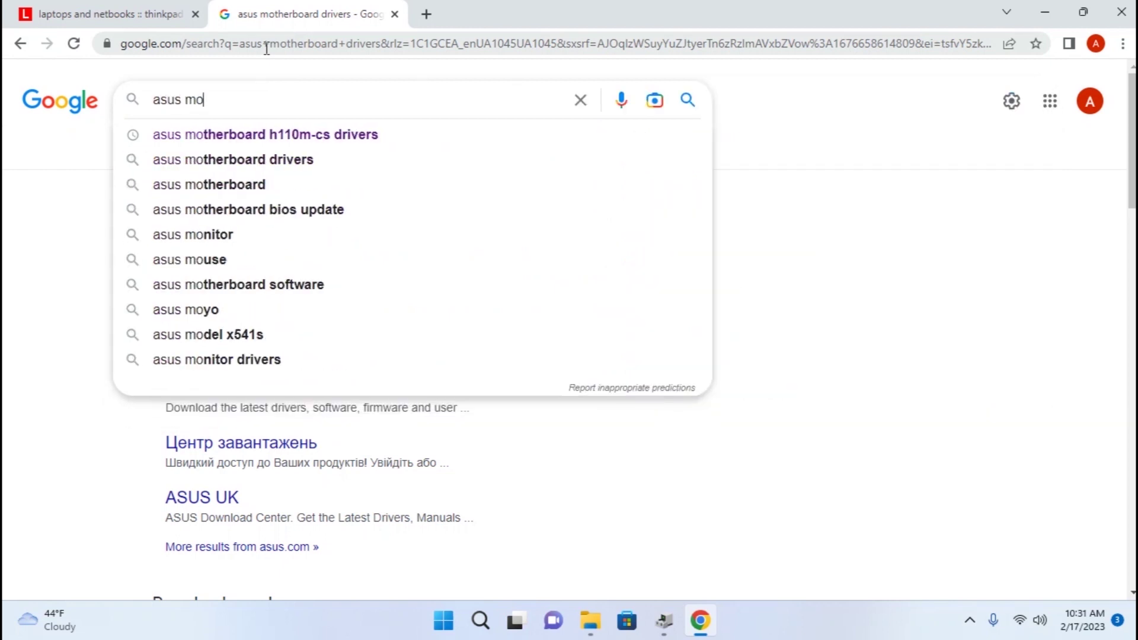
click(239, 160)
scroll(344, 221, down, 5)
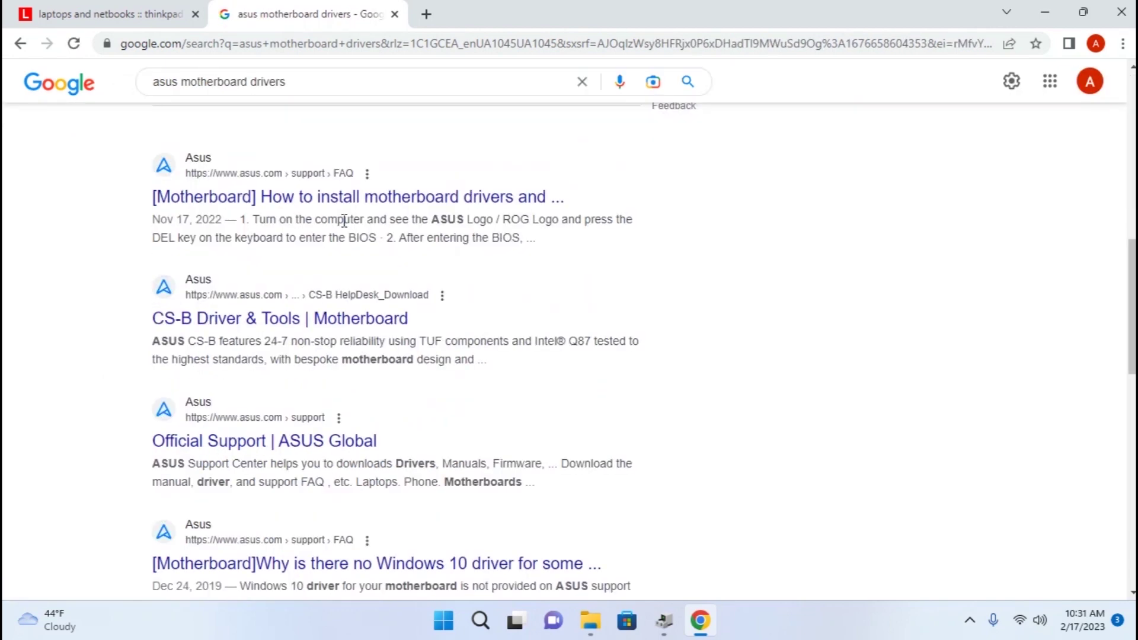
scroll(638, 255, up, 10)
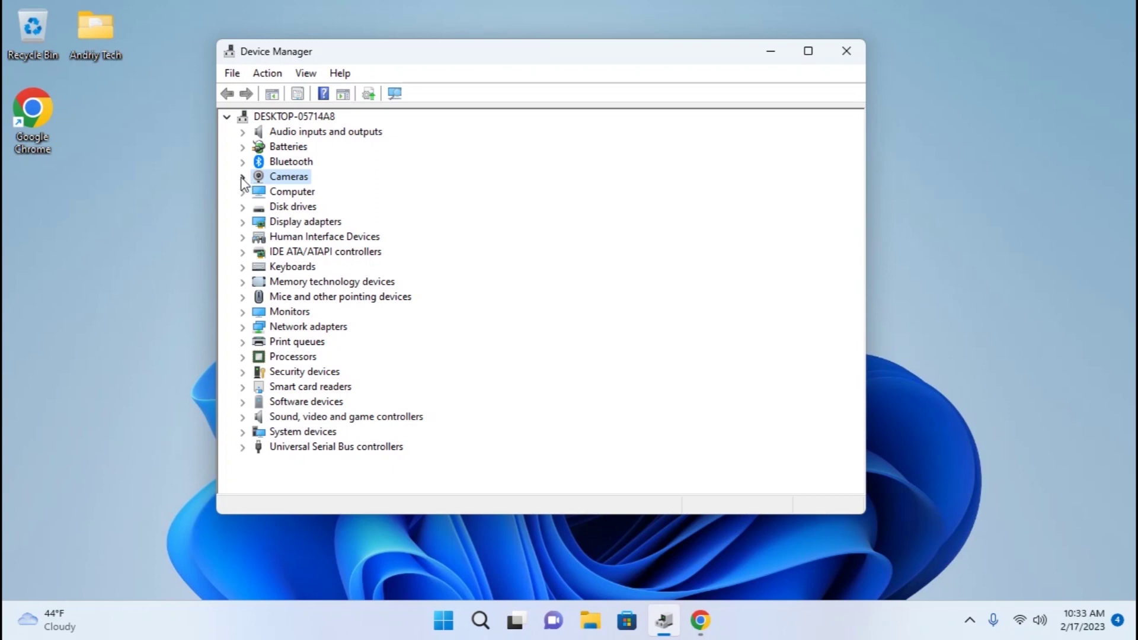
Step: Copy the Integrated Camera's Device instance path from its Properties Details list
click(243, 177)
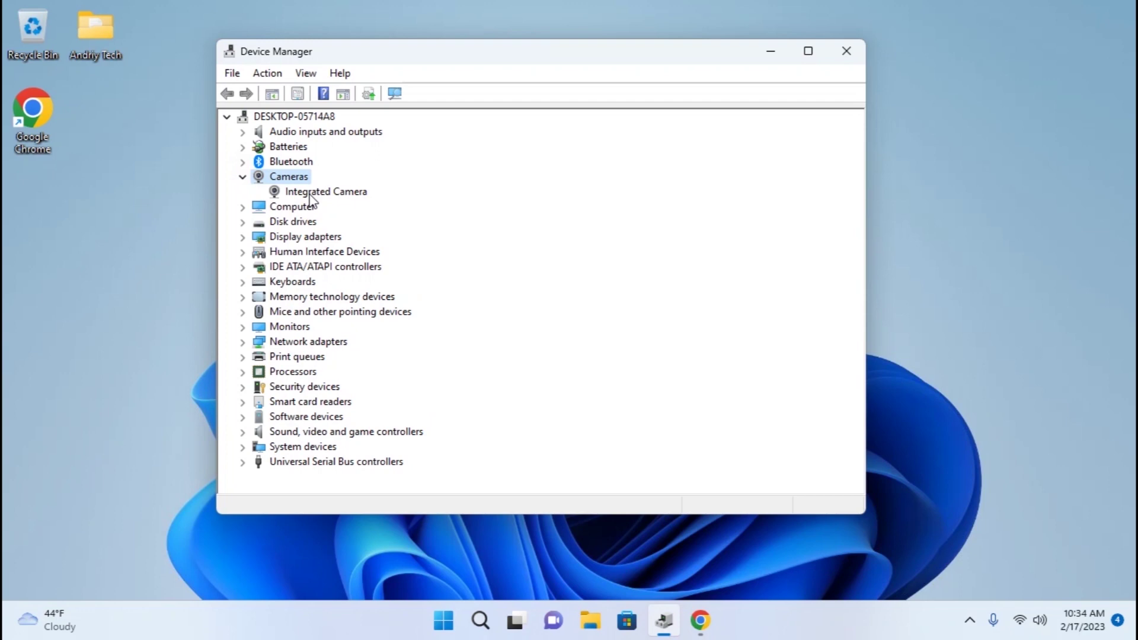
right_click(306, 195)
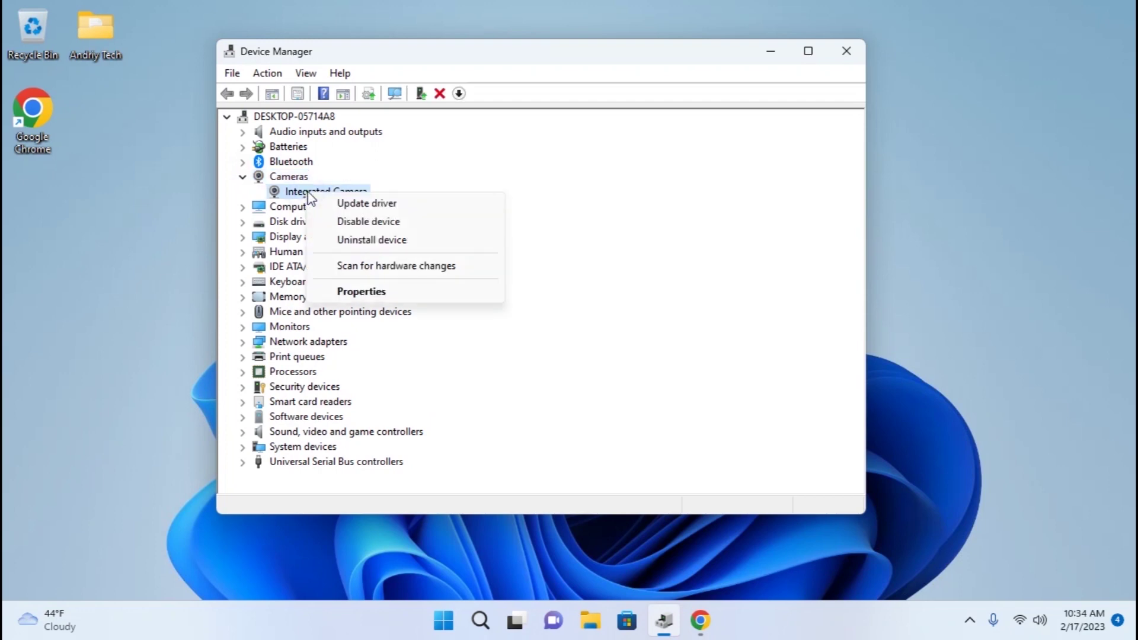
click(397, 291)
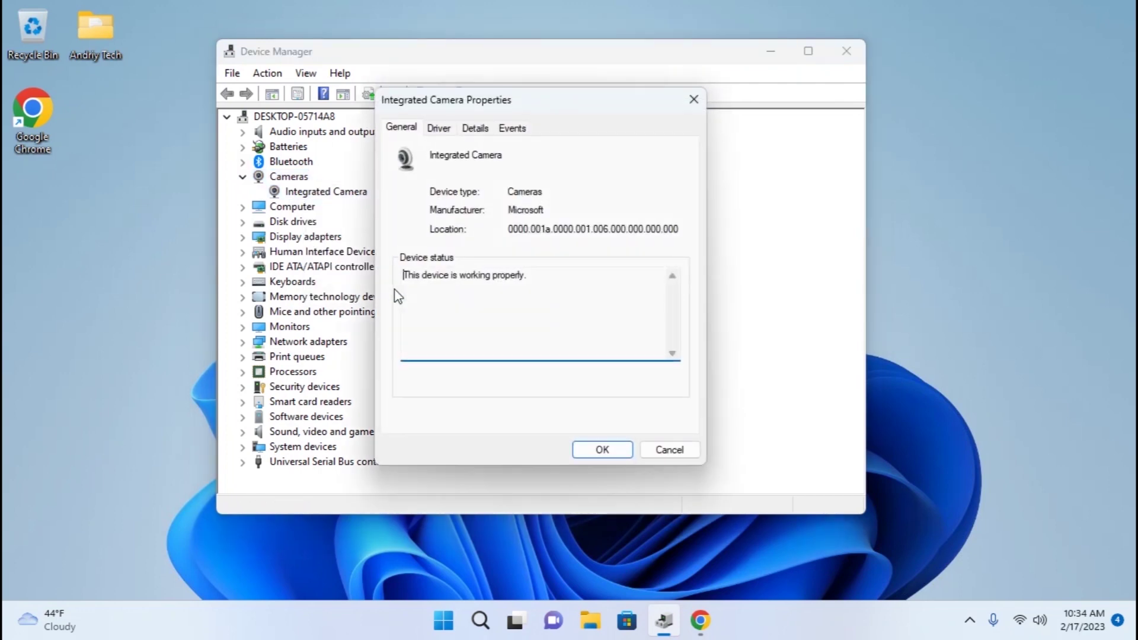
click(476, 129)
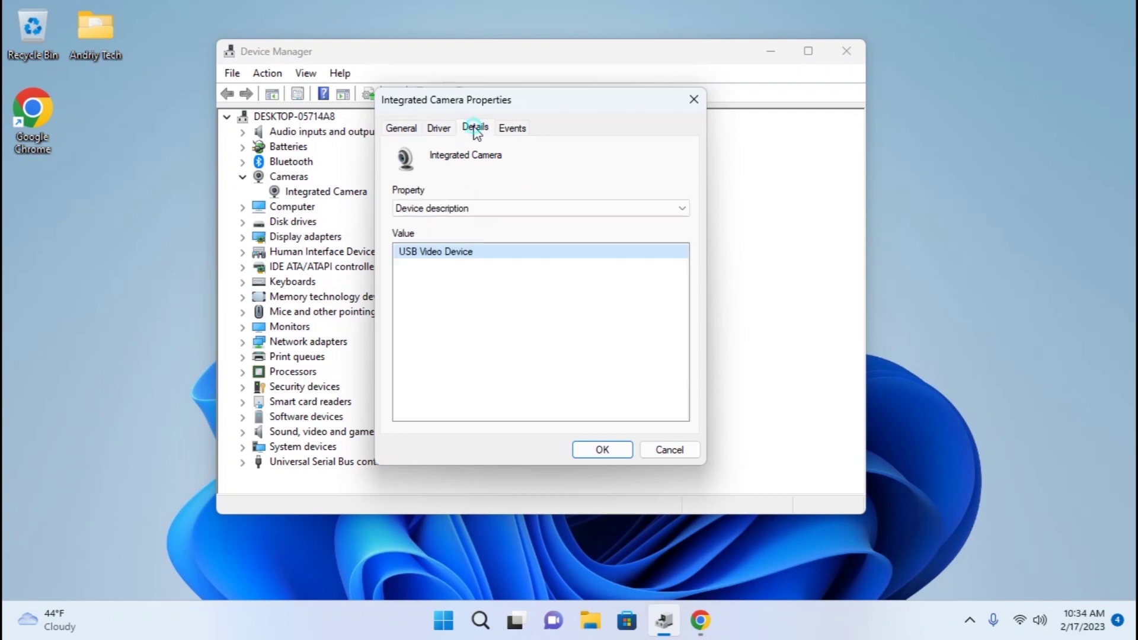
click(682, 210)
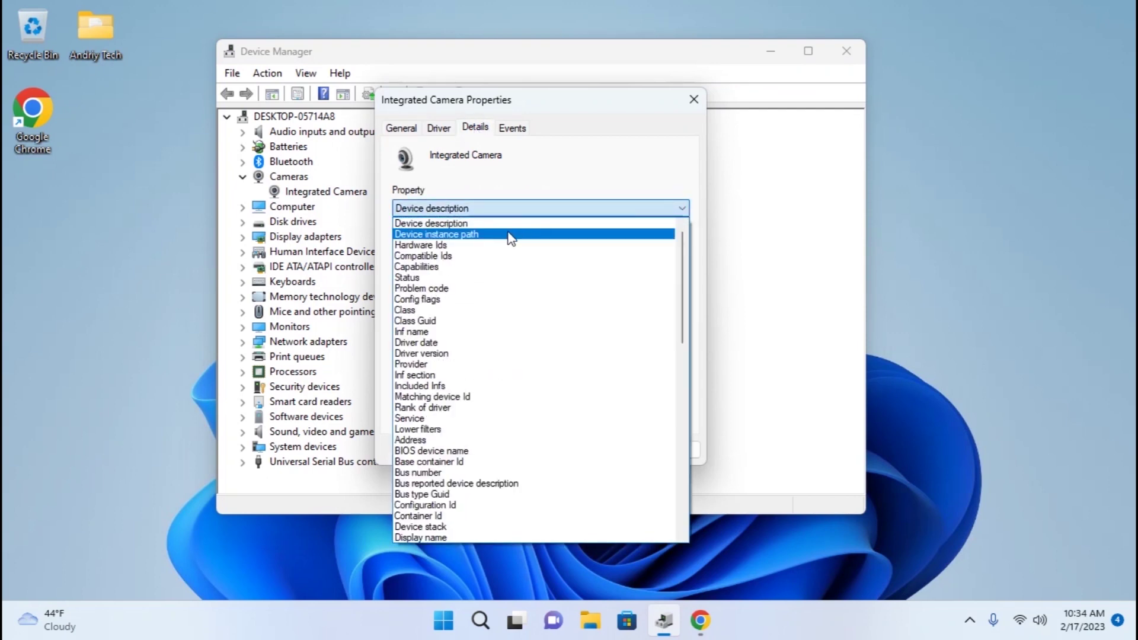
click(472, 235)
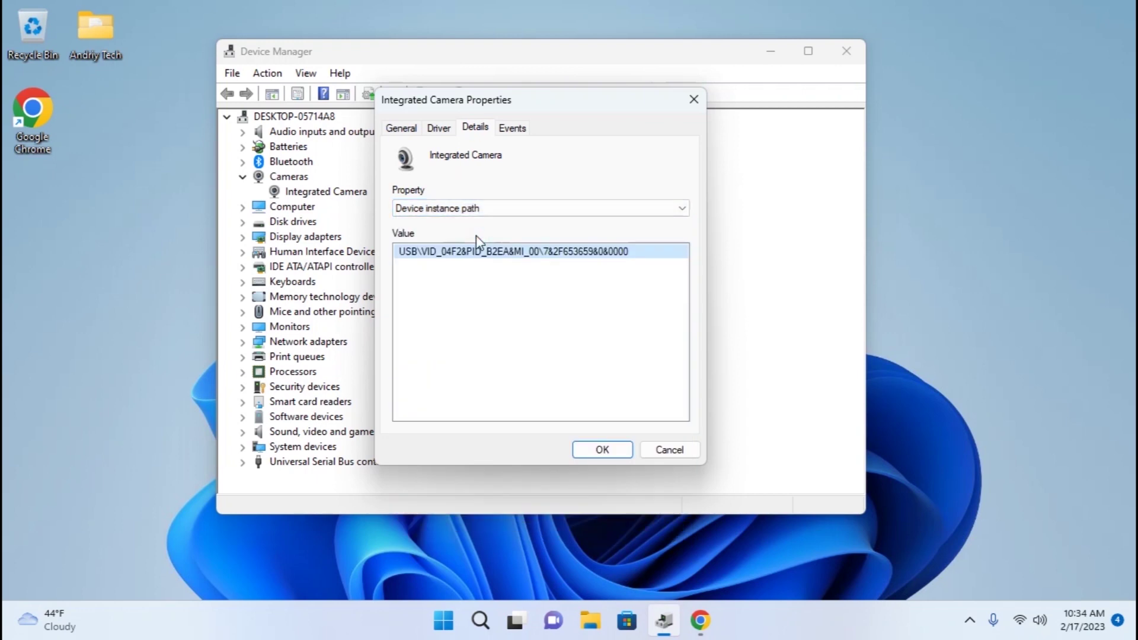
right_click(508, 256)
click(527, 257)
click(701, 625)
click(220, 86)
Step: Replace the 'translate' search with the pasted camera device instance path and search it
double_click(220, 86)
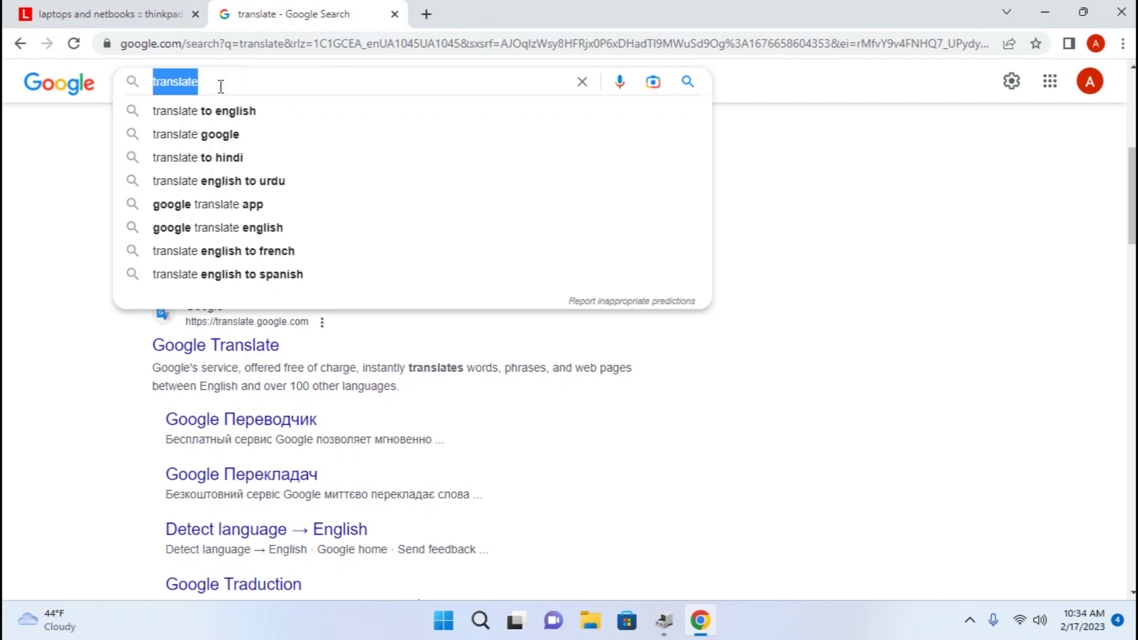
key(ctrl+v)
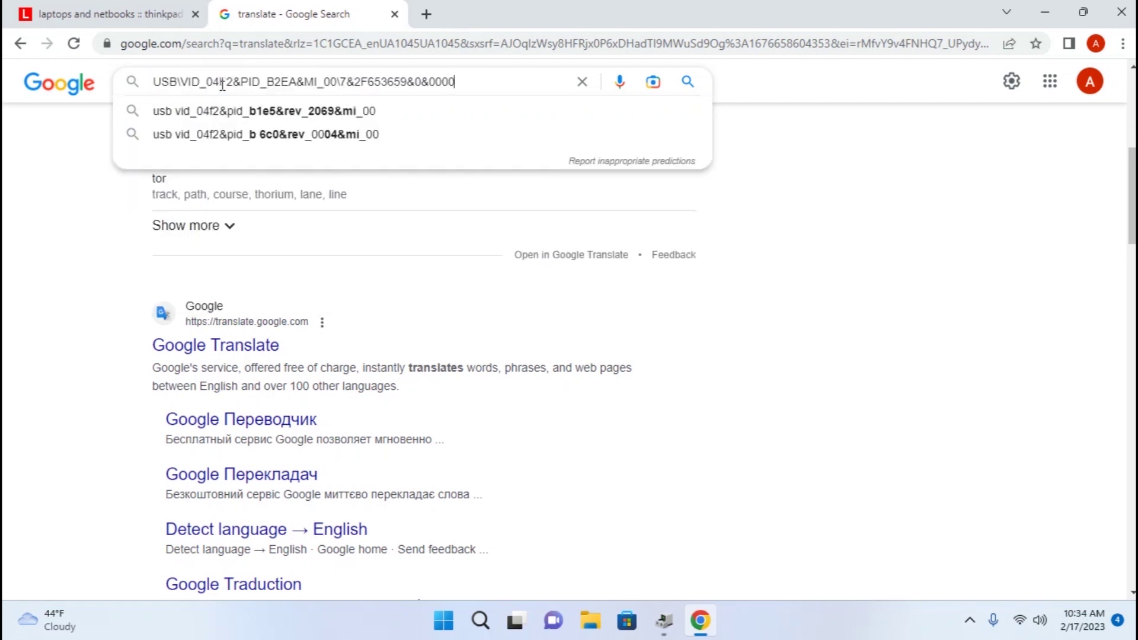
key(Return)
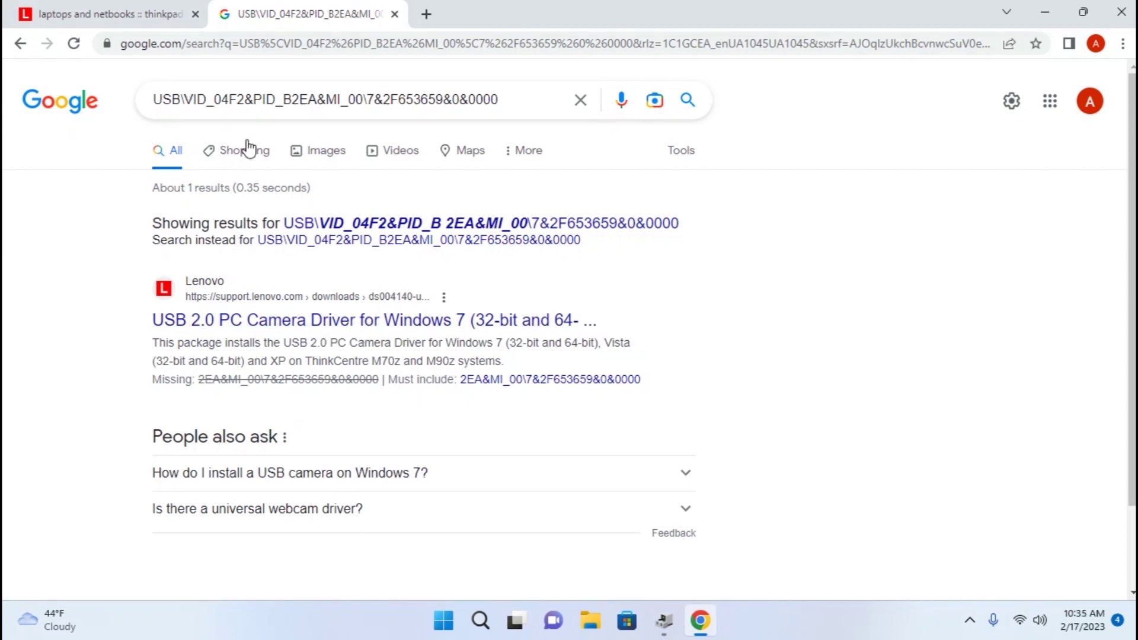
Step: List the L430's Camera and Card Reader drivers, including Integrated Camera Driver 1.0.0.30
click(106, 9)
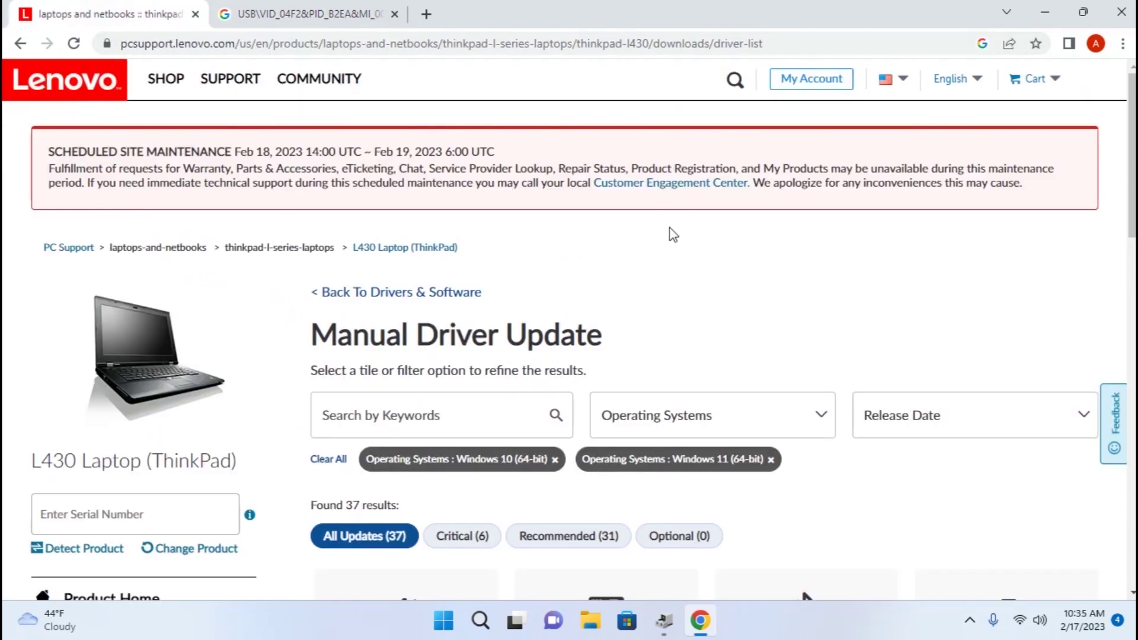
scroll(533, 201, down, 3)
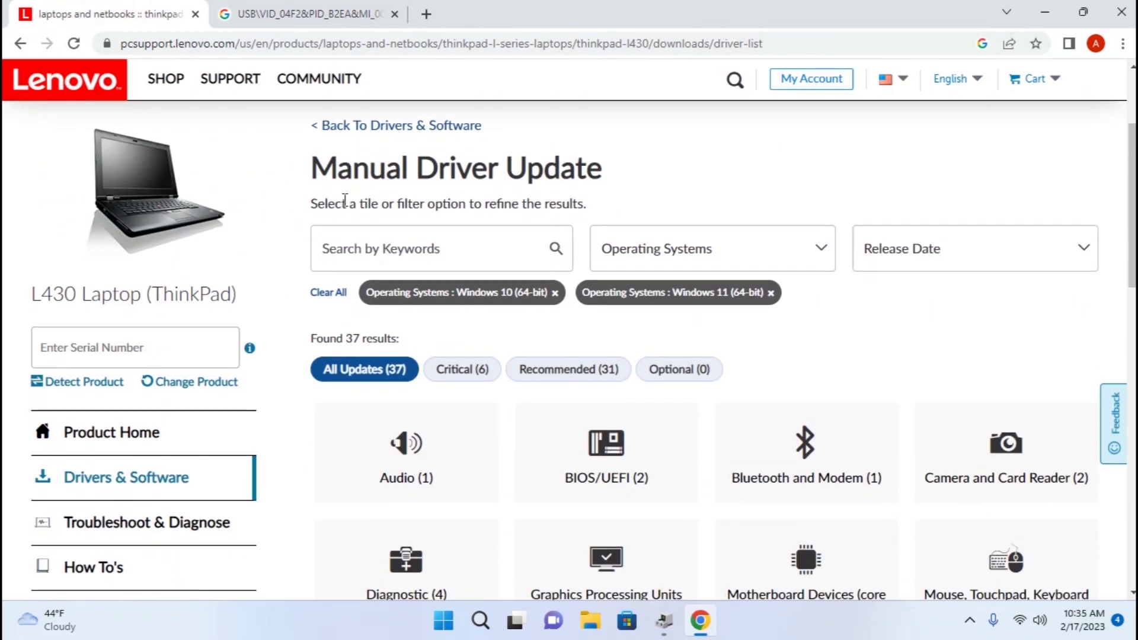
scroll(332, 202, down, 2)
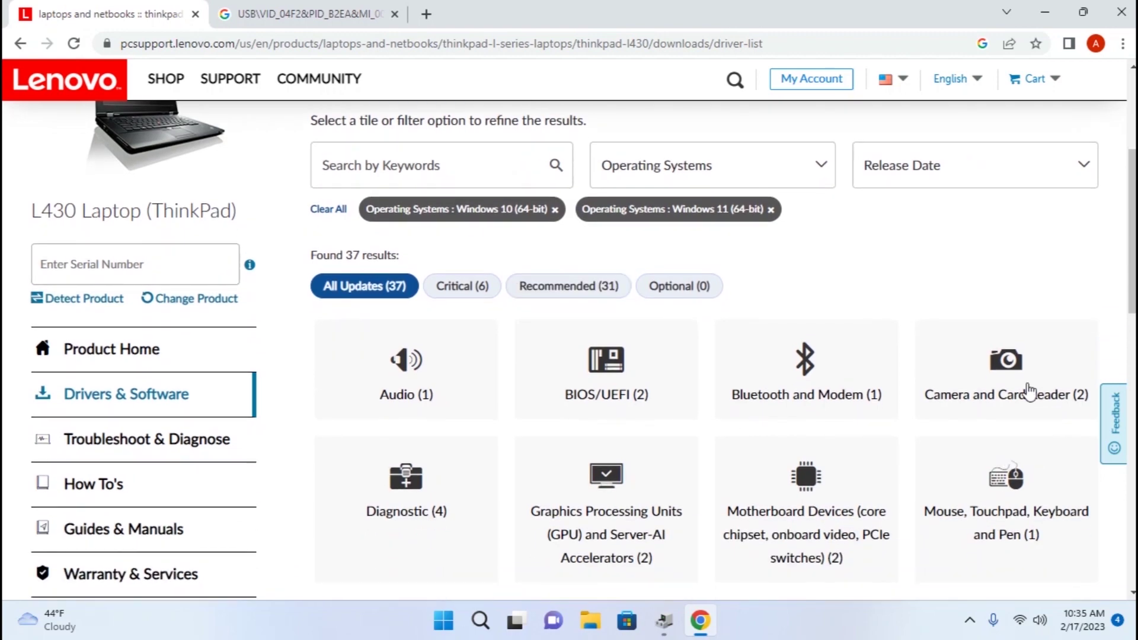
click(1006, 363)
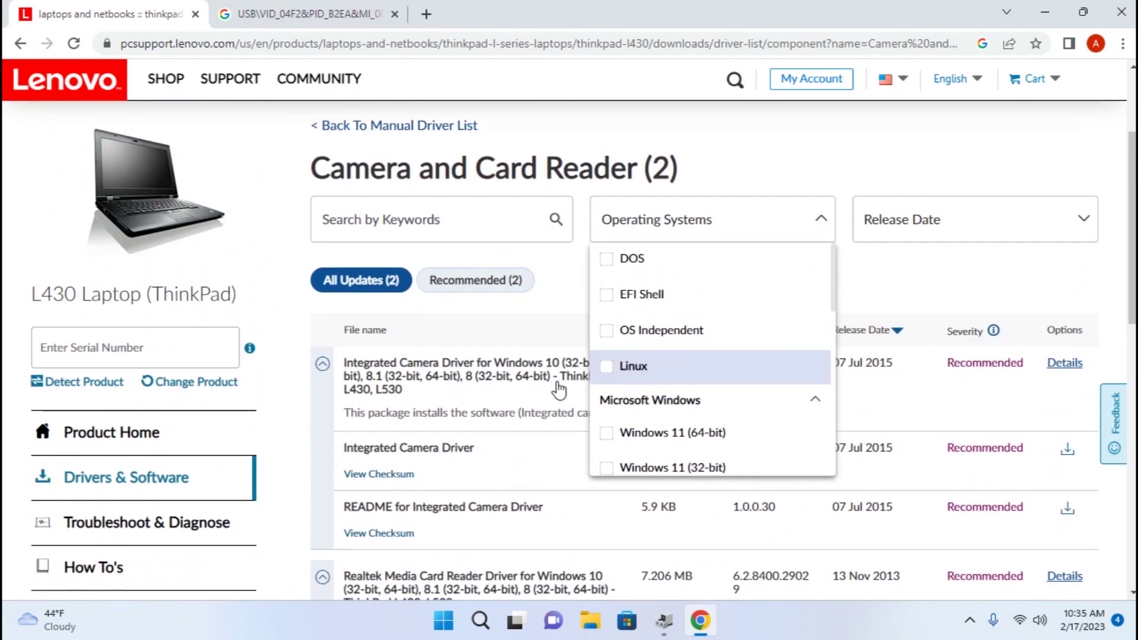
scroll(477, 198, down, 4)
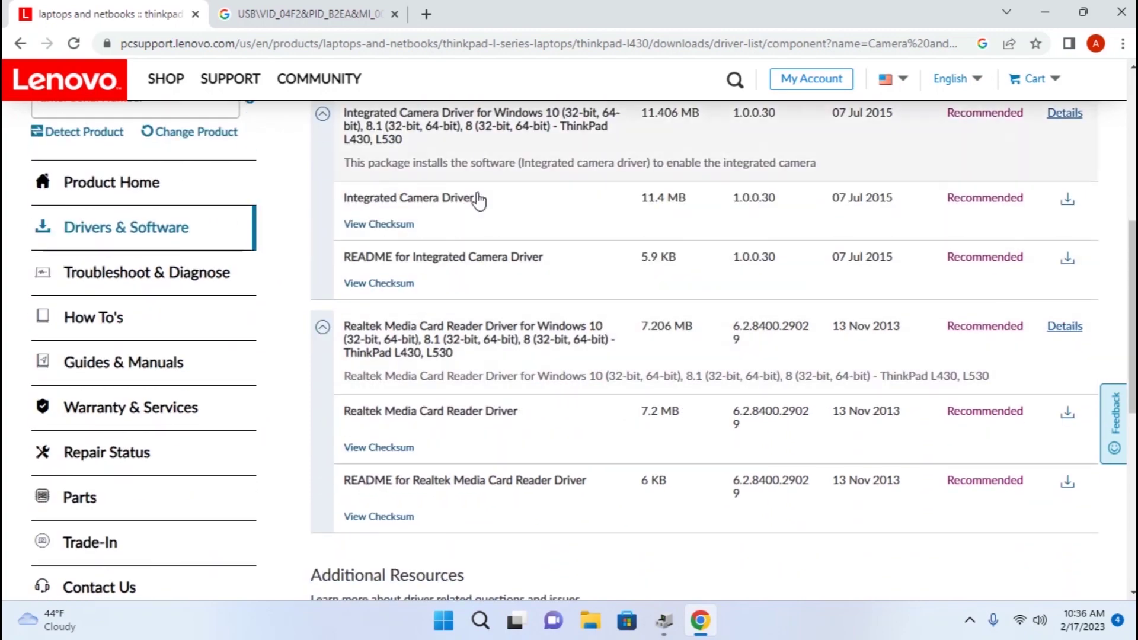